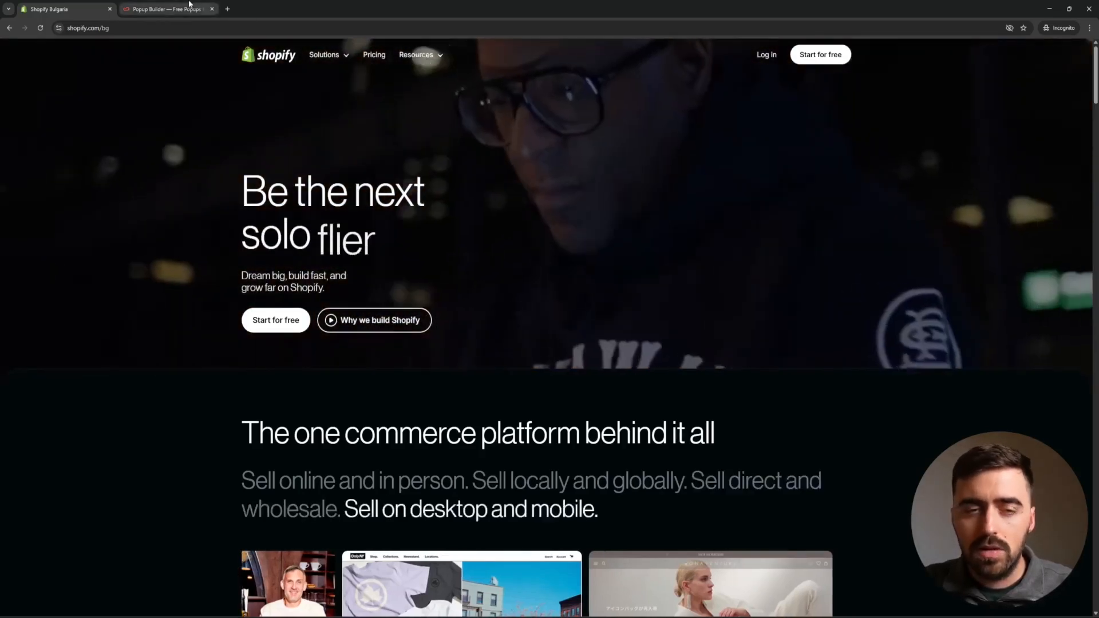
Switch to the 'Popup Builder — Free Popups' tab on claspo.io.
left_click(189, 6)
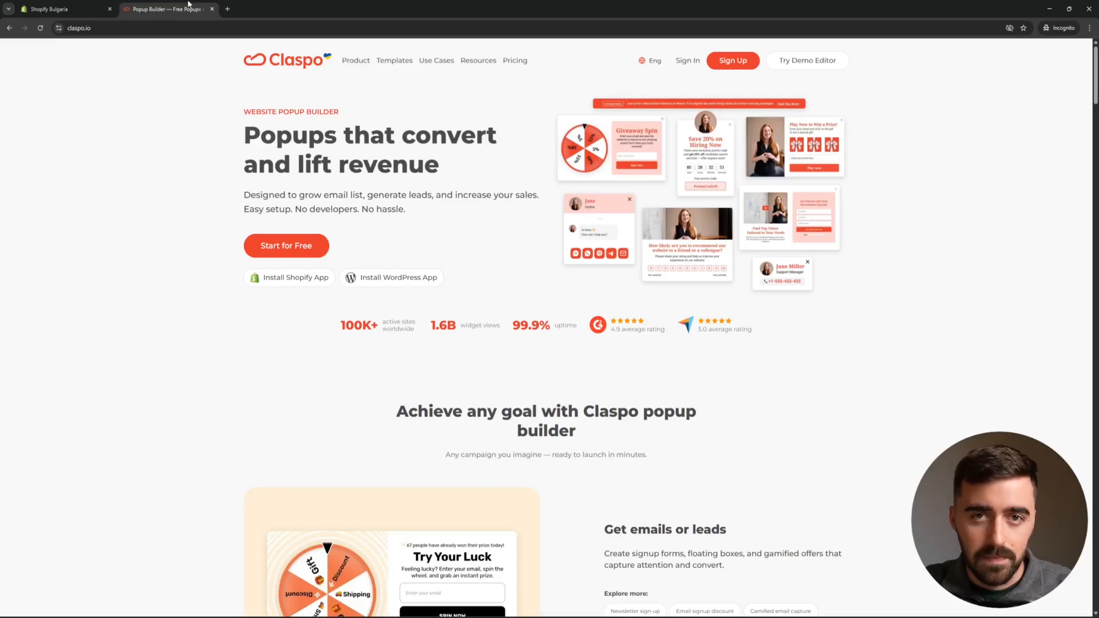
Start a free Claspo registration and choose signing up with a Shopify account.
left_click(285, 247)
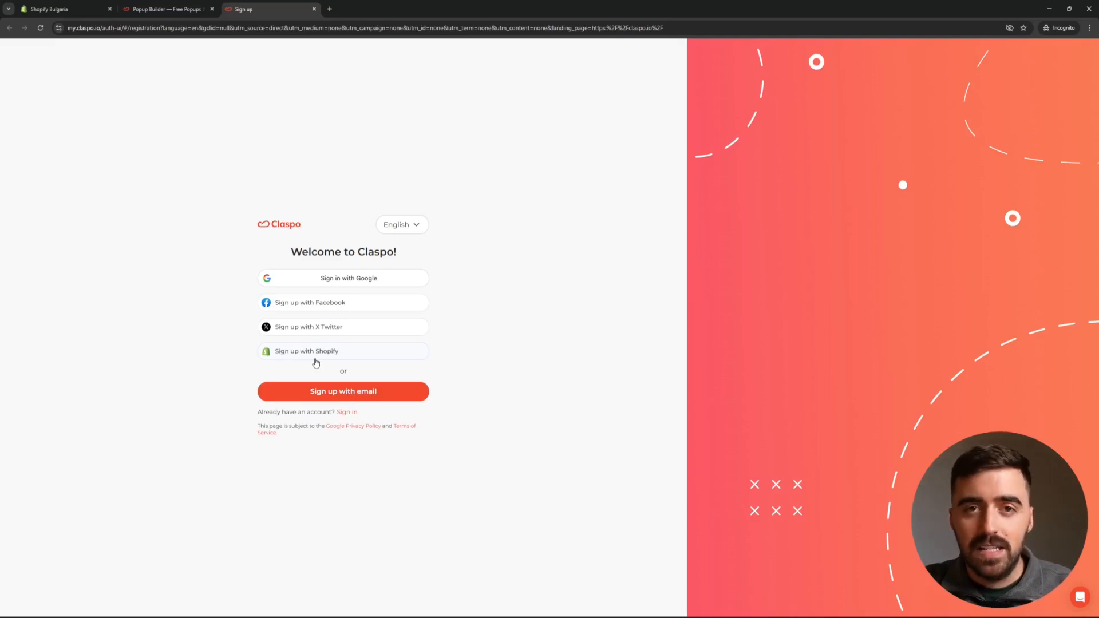
left_click(307, 356)
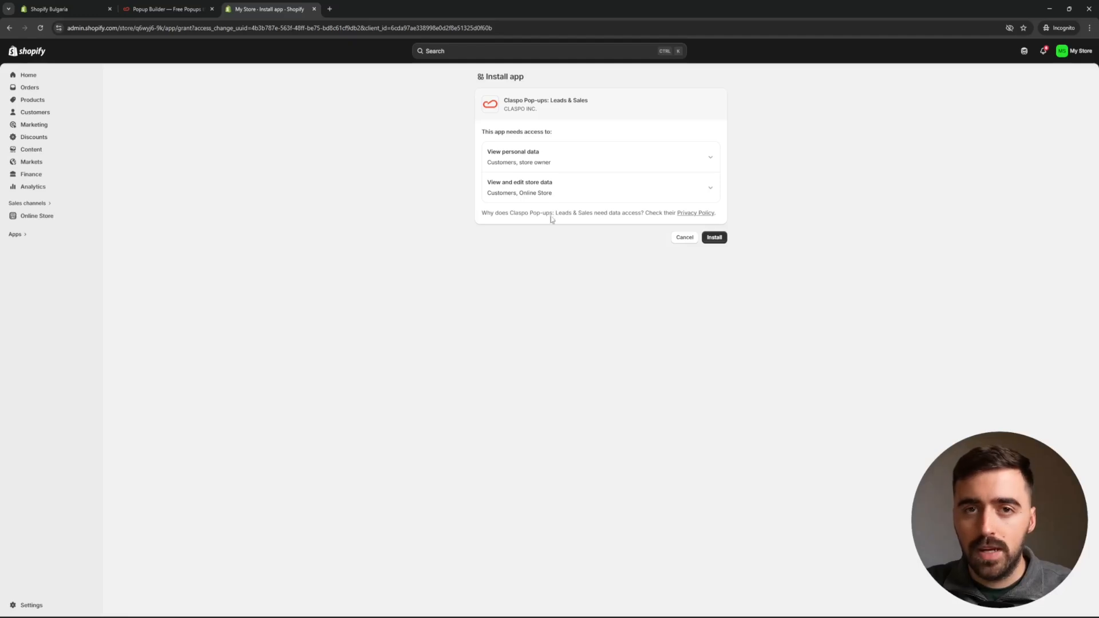
Install the Claspo Pop-ups: Leads & Sales app on the Shopify store.
left_click(711, 240)
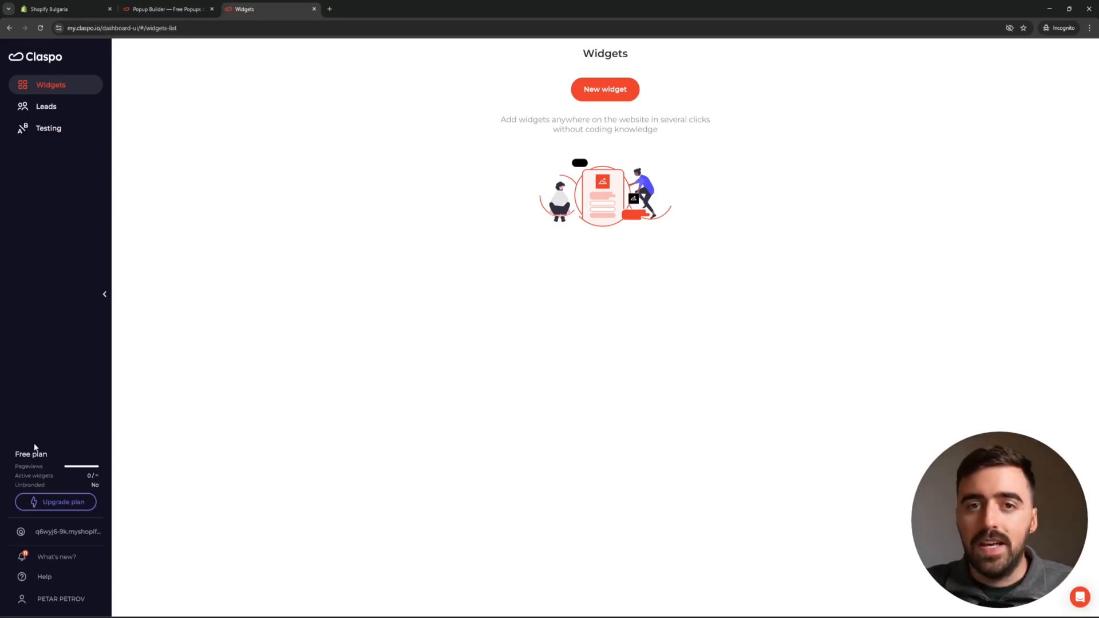
Open the Free plan's subscription details, showing 0 / 3,000 monthly pageviews used.
left_click(32, 457)
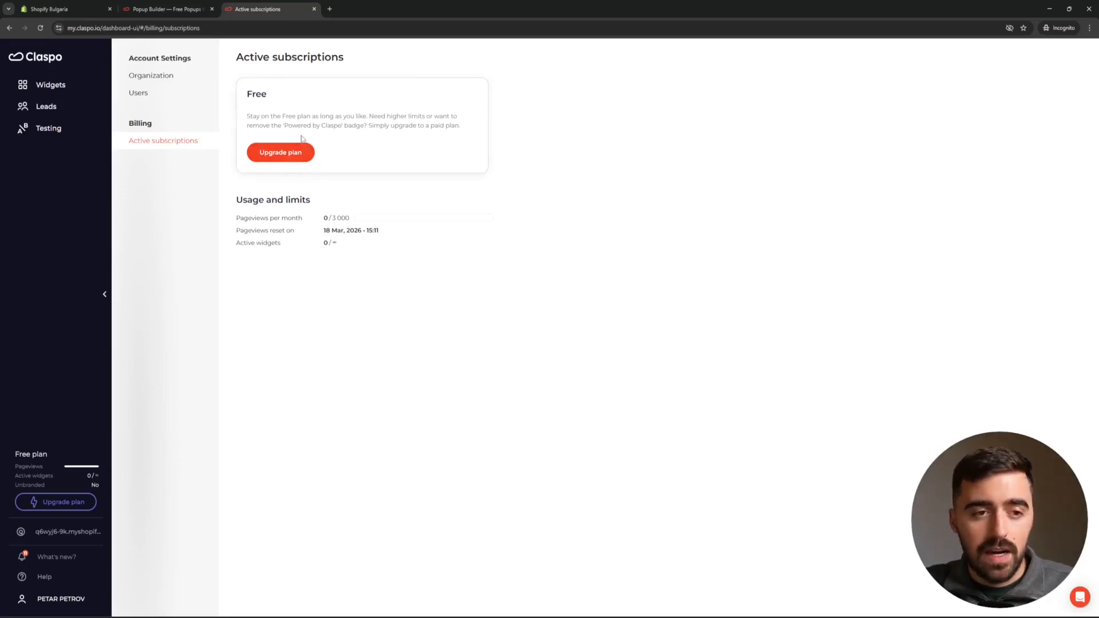
View the upgrade options, including Pro 50 at $39/mo with a 14-day free trial.
left_click(296, 153)
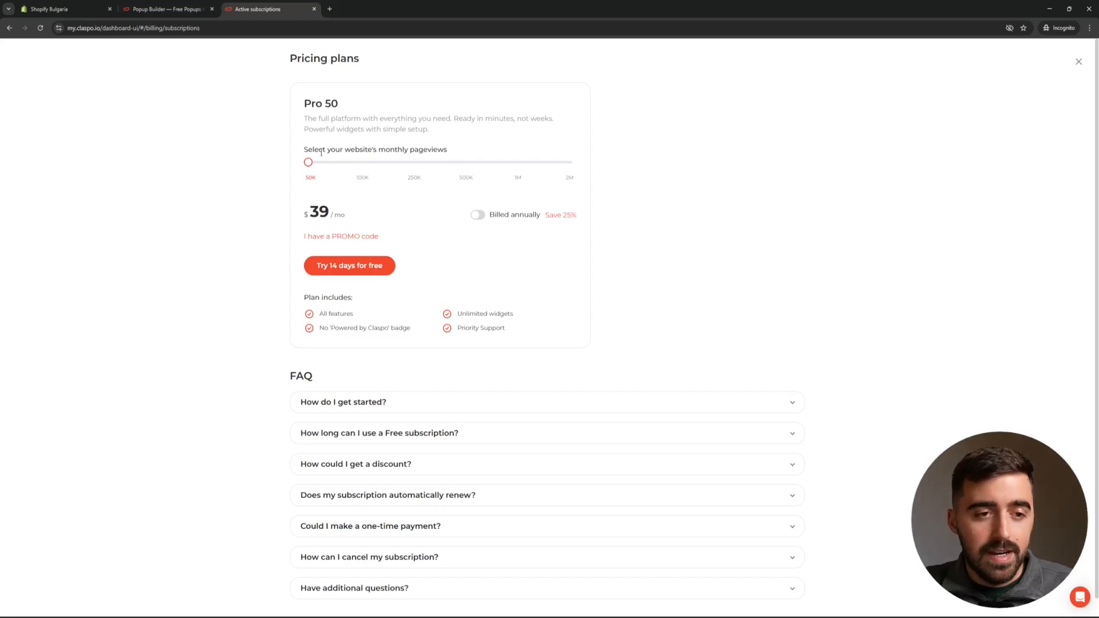
Price the Pro 250 plan at 250K pageviews, billed annually, with a promo code applied.
left_click_drag(308, 163, 413, 165)
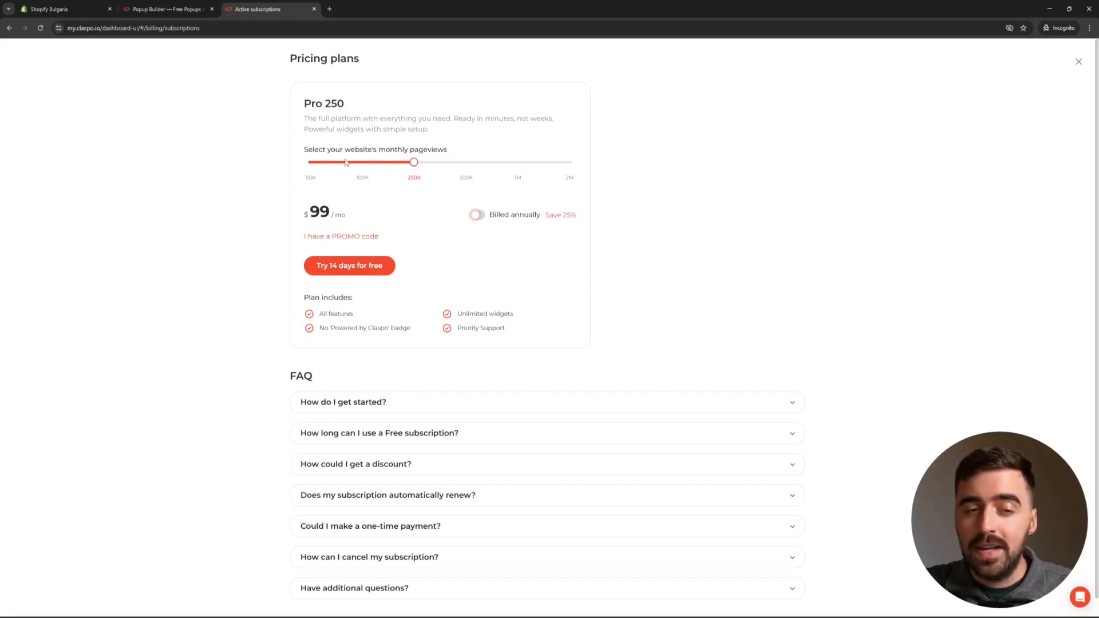
left_click(486, 217)
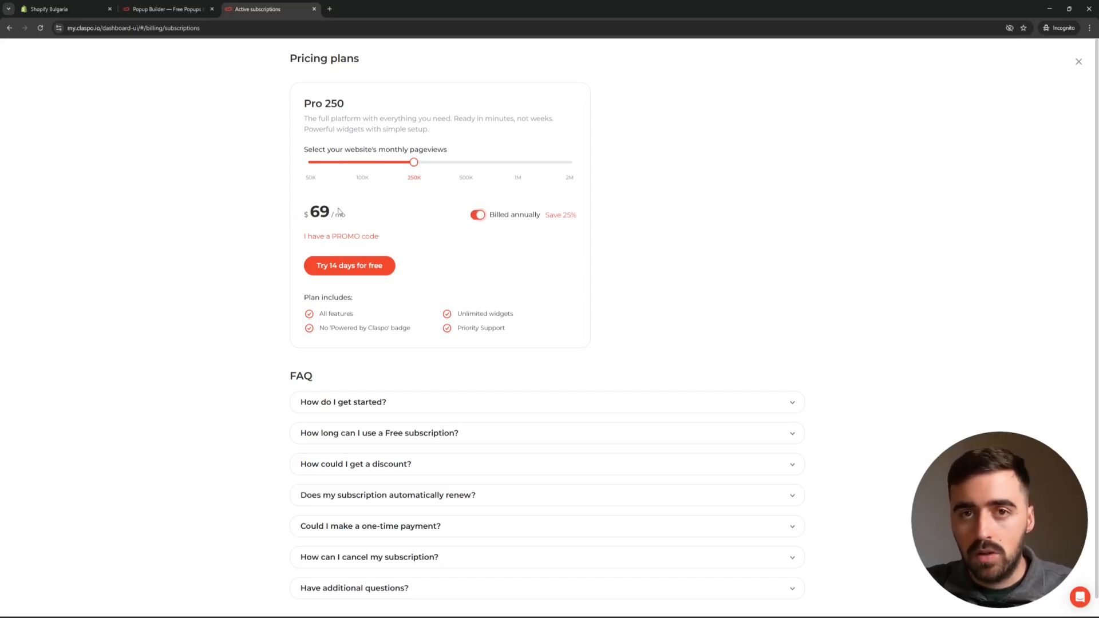
left_click(323, 237)
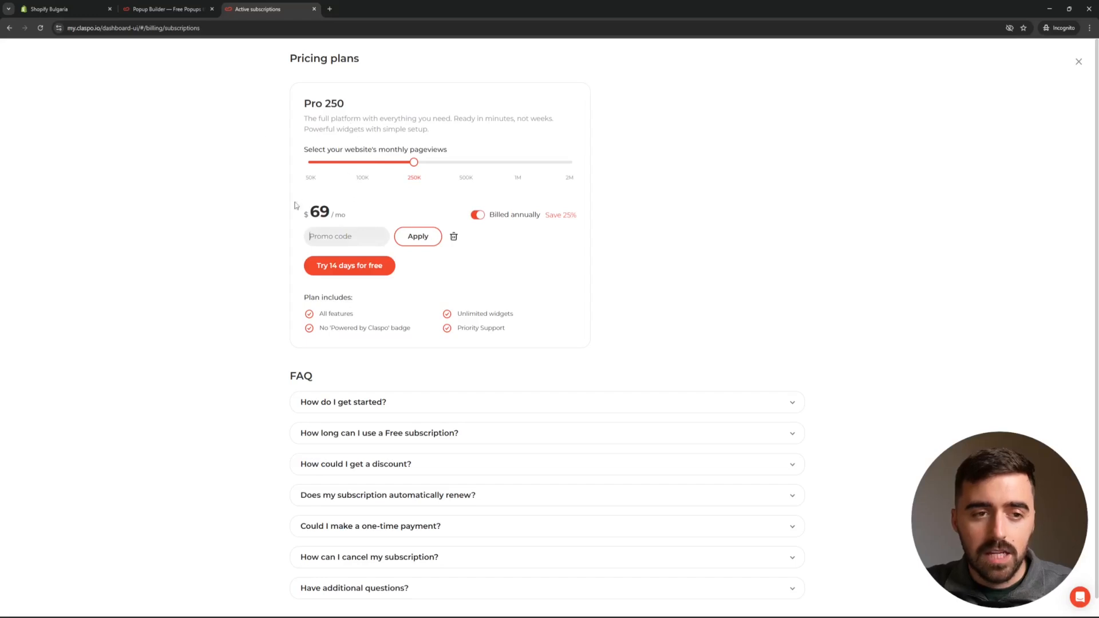
type("AF20KVNjMx")
key("Return")
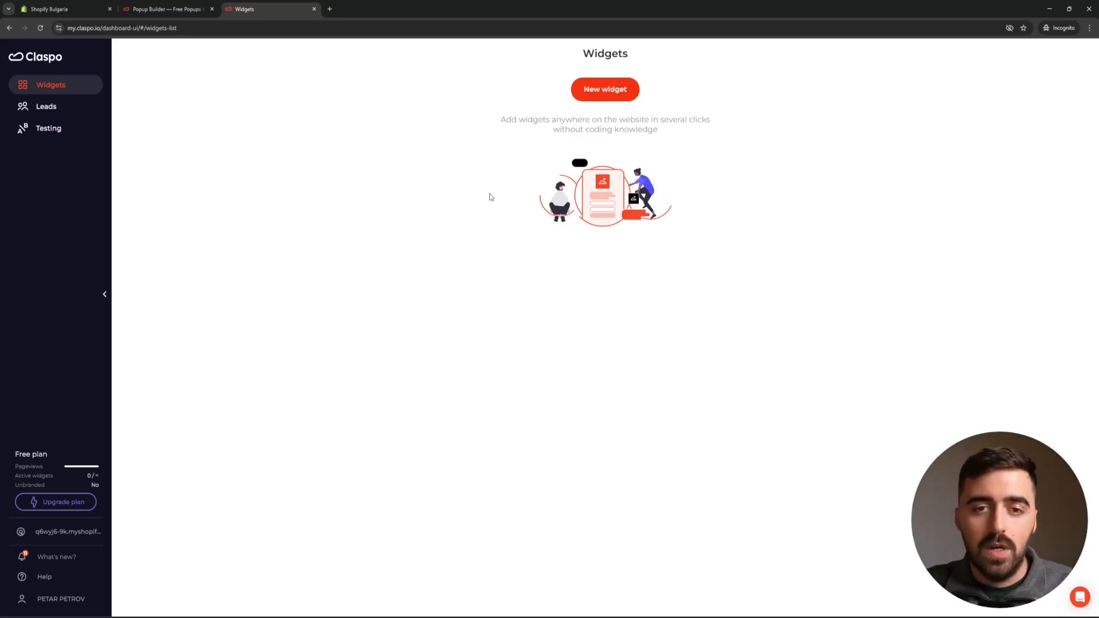
Start a new widget and choose to build it from the Template library.
left_click(610, 98)
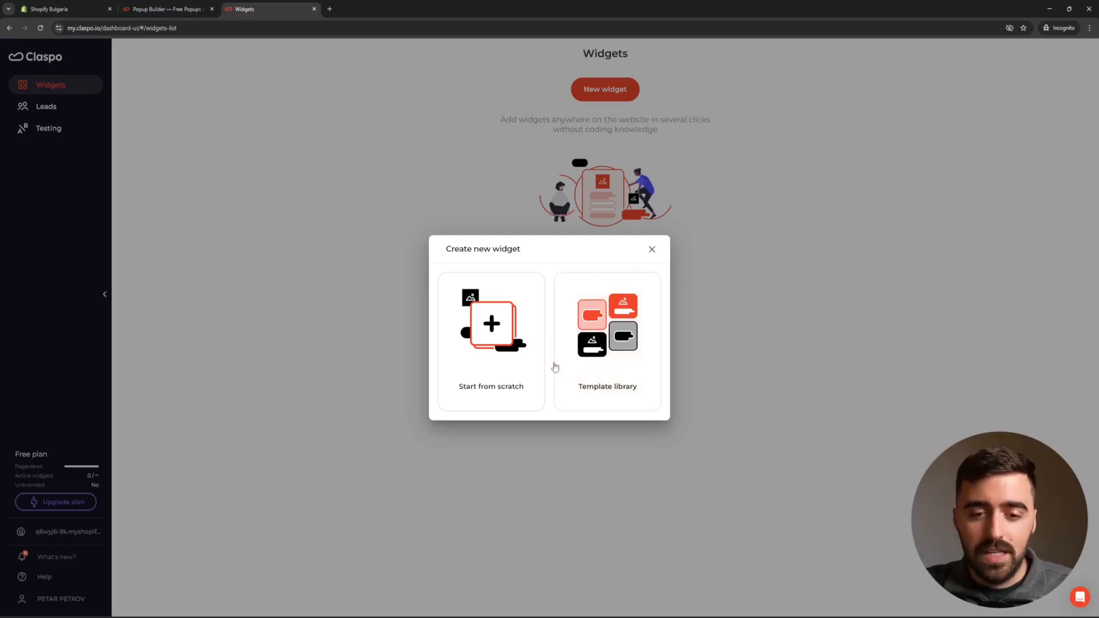
left_click(623, 363)
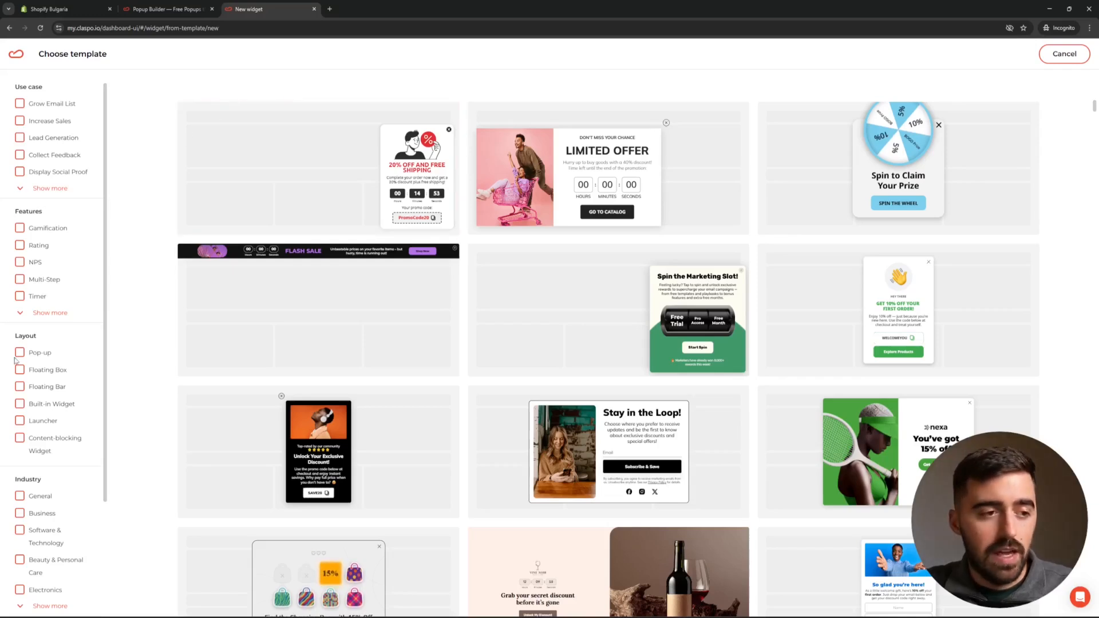
Filter templates to Display Social Proof and open the Brands That Trust Us template.
scroll(35, 367, "down", 2)
scroll(45, 366, "up", 2)
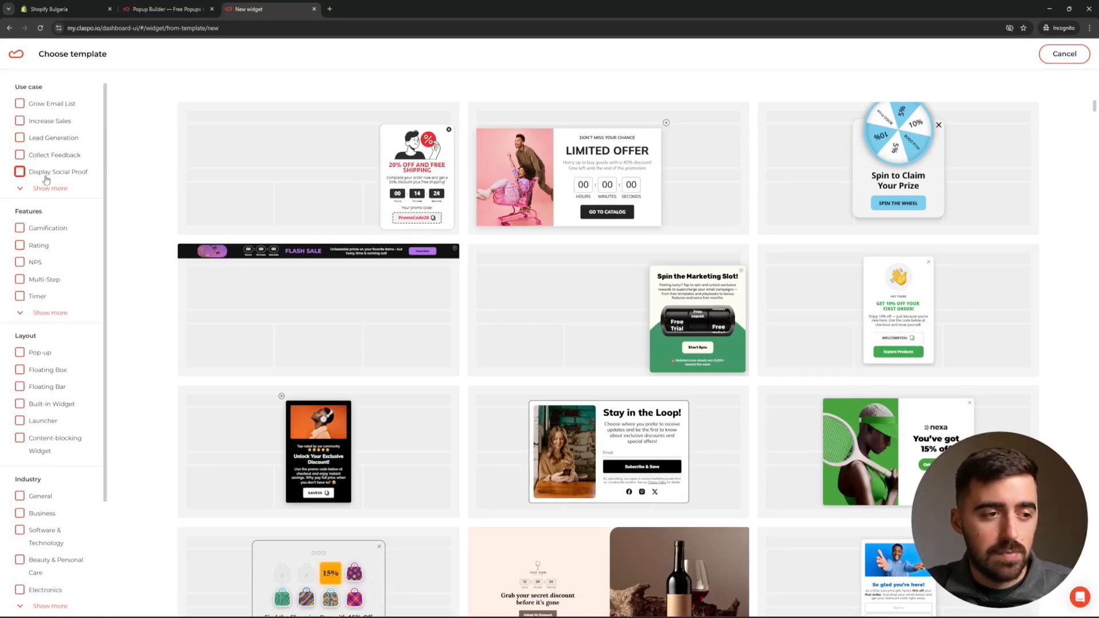
left_click(21, 173)
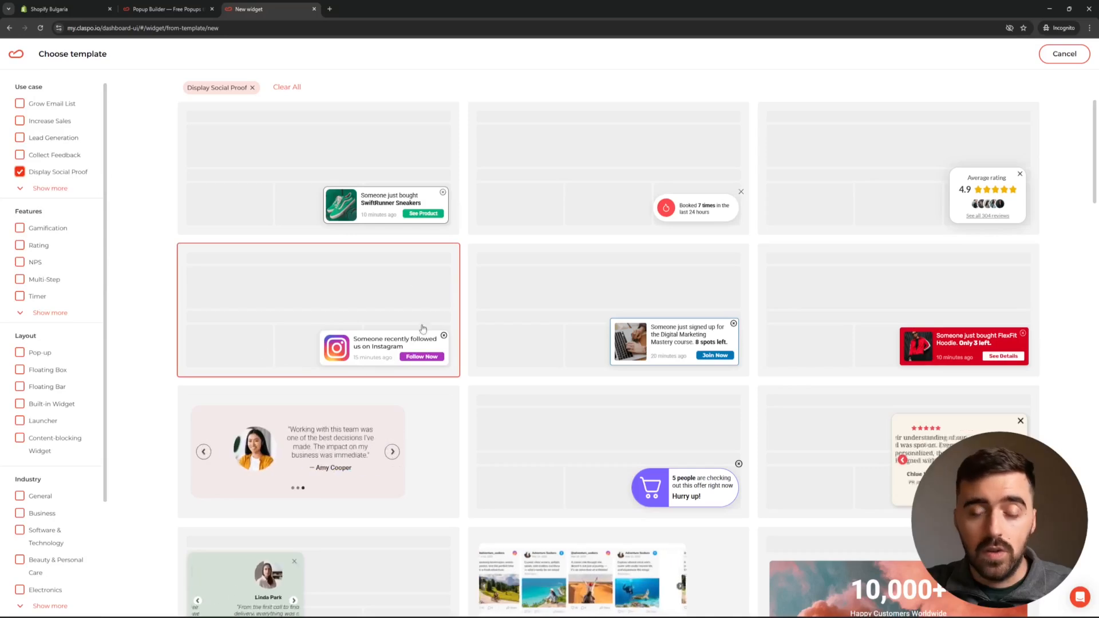
scroll(445, 215, "down", 2)
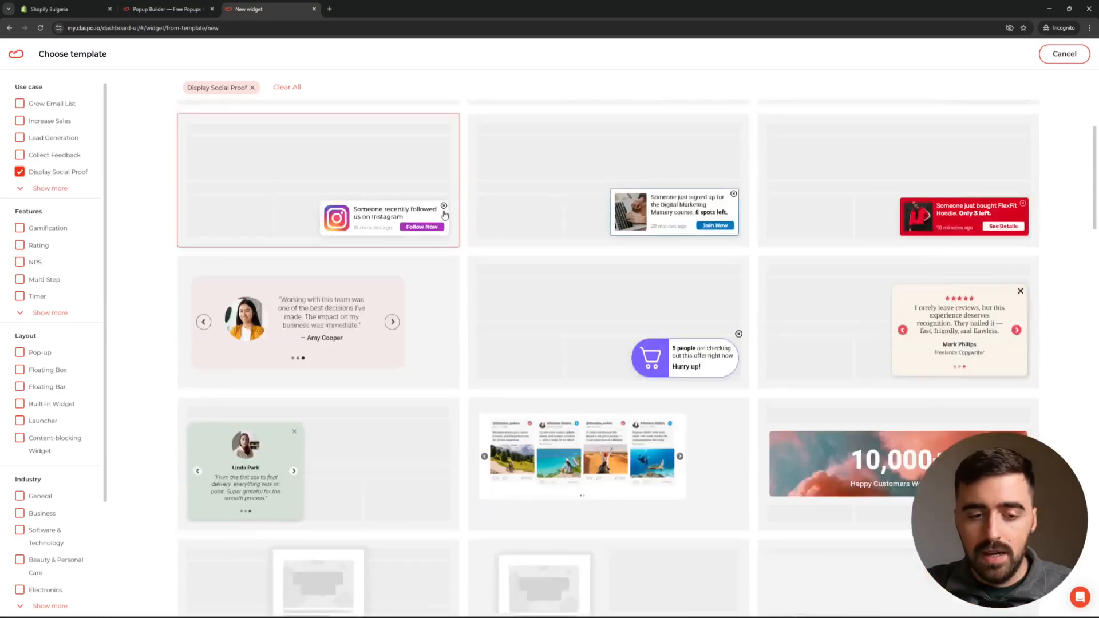
scroll(445, 215, "down", 1)
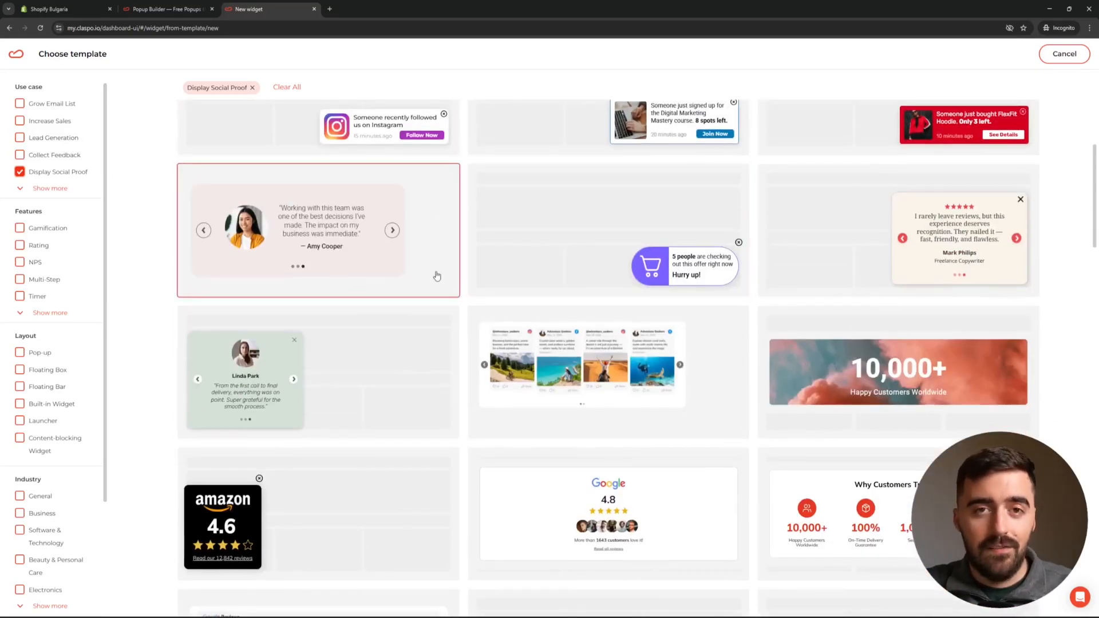
scroll(436, 277, "down", 6)
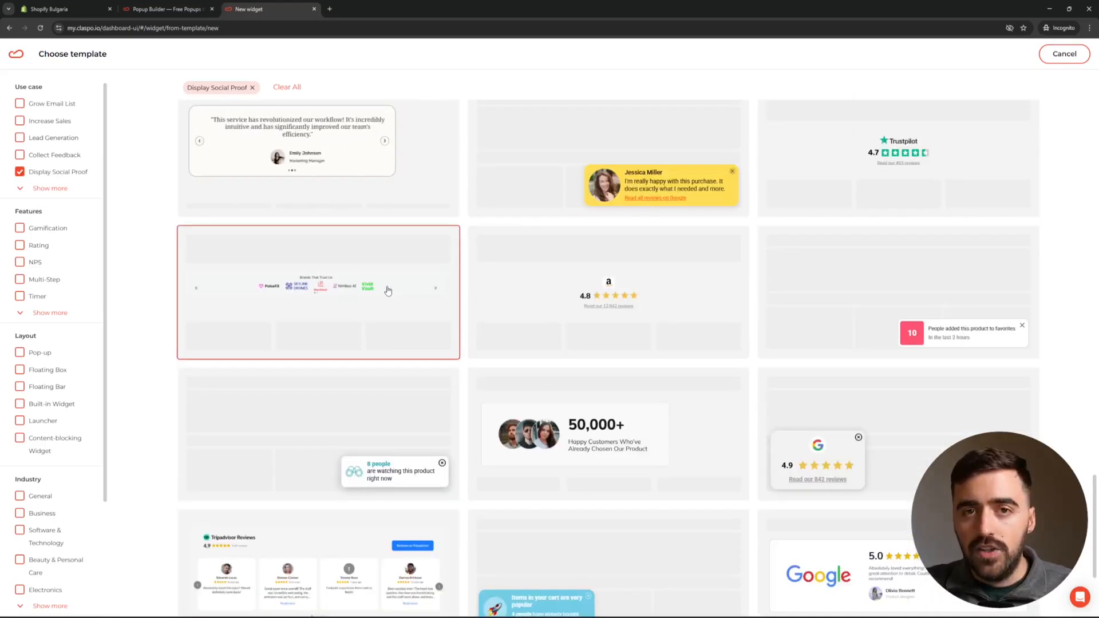
left_click(332, 251)
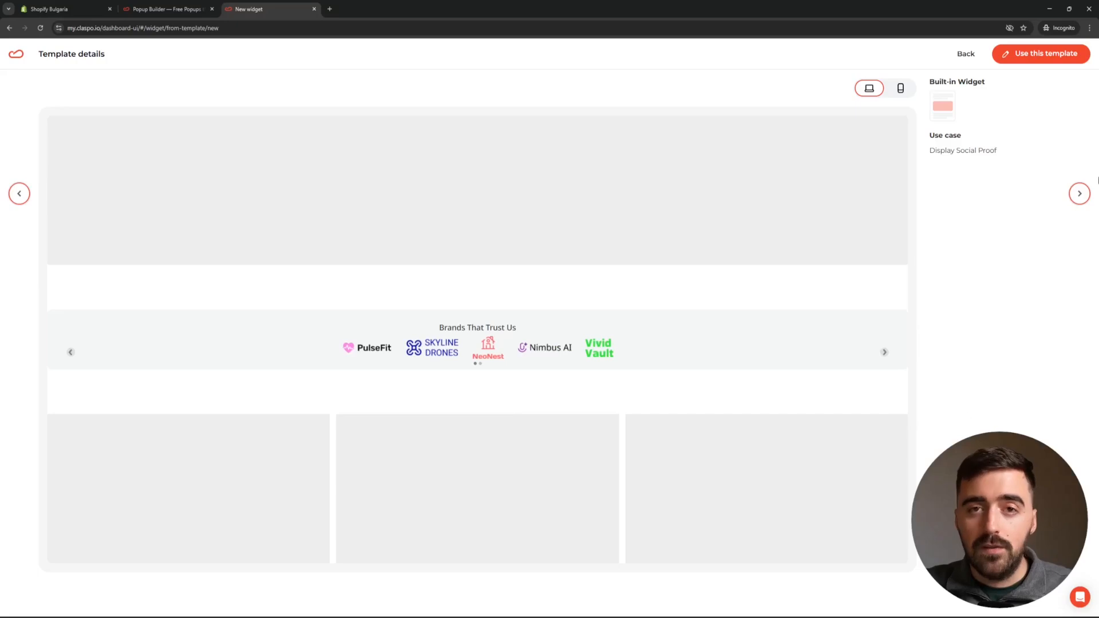
Use the Brands That Trust Us template to load it into the widget editor.
left_click(1061, 53)
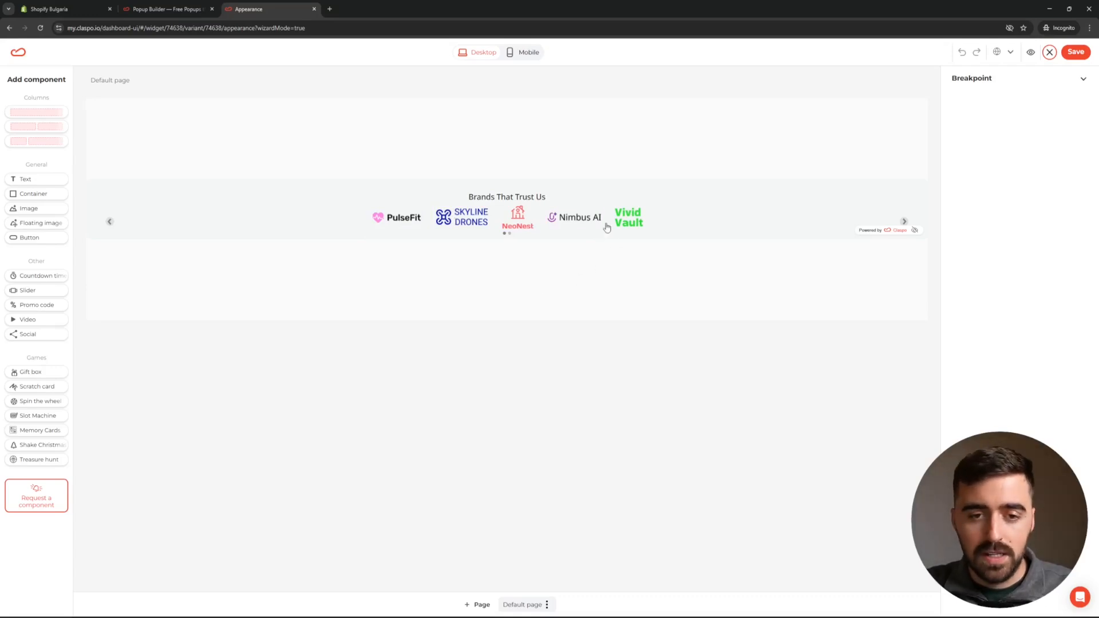
Delete the Nimbus AI logo, then check the PulseFit, Skyline Drones, NeoNest and Vivid Vault logos.
left_click(563, 223)
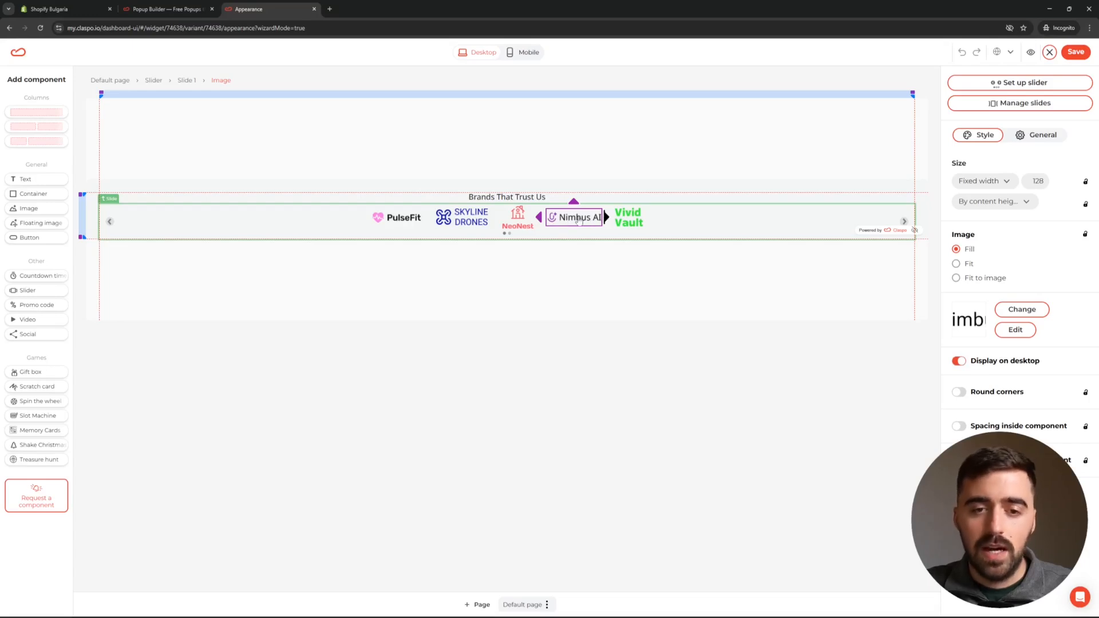
key("Delete")
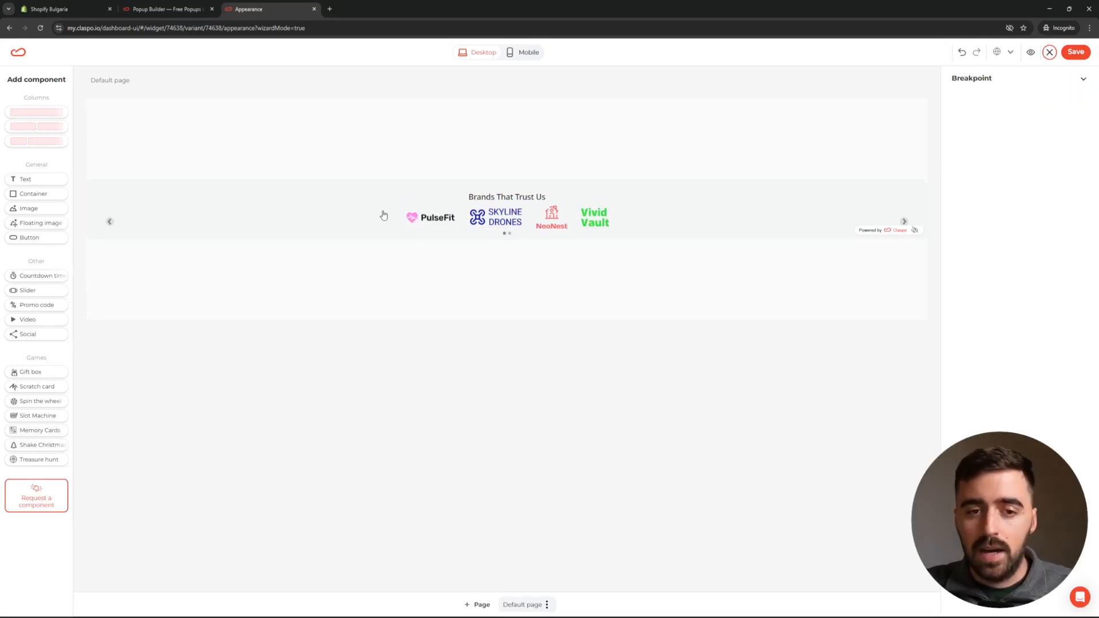
left_click(442, 225)
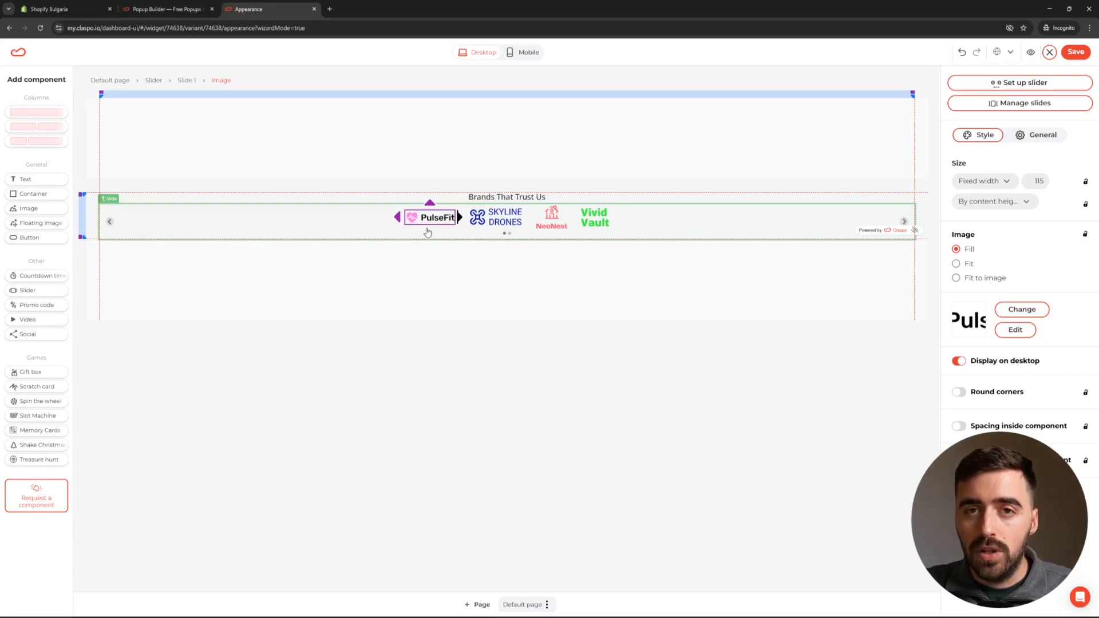
left_click(495, 218)
left_click(548, 226)
left_click(584, 222)
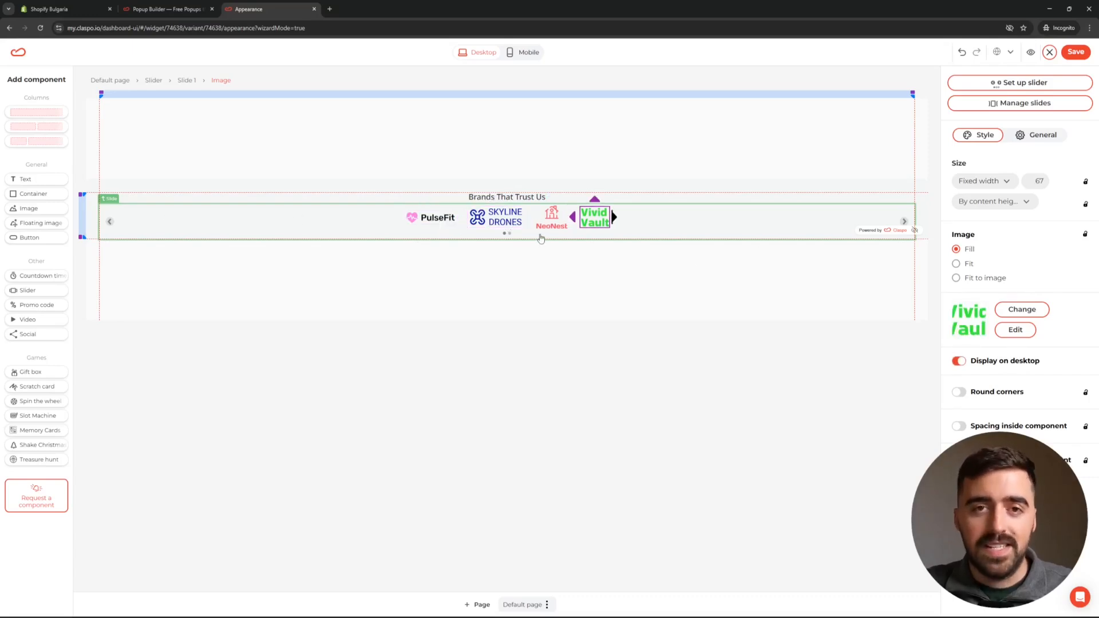
left_click(523, 242)
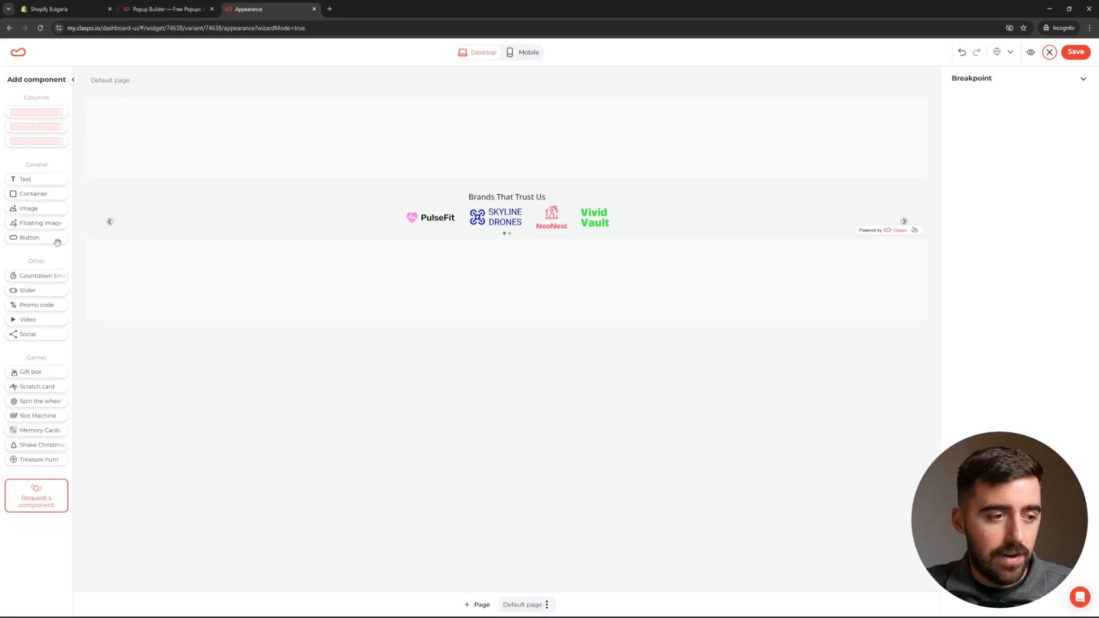
Add a Button after Vivid Vault in the logo slider, review its Style settings, and save the widget.
mouse_move(26, 238)
left_mouse_down()
mouse_move(36, 175)
mouse_move(179, 226)
mouse_move(622, 228)
mouse_move(412, 228)
mouse_move(618, 241)
mouse_move(641, 228)
mouse_move(627, 233)
mouse_move(628, 212)
mouse_move(618, 221)
left_mouse_up()
left_click(617, 223)
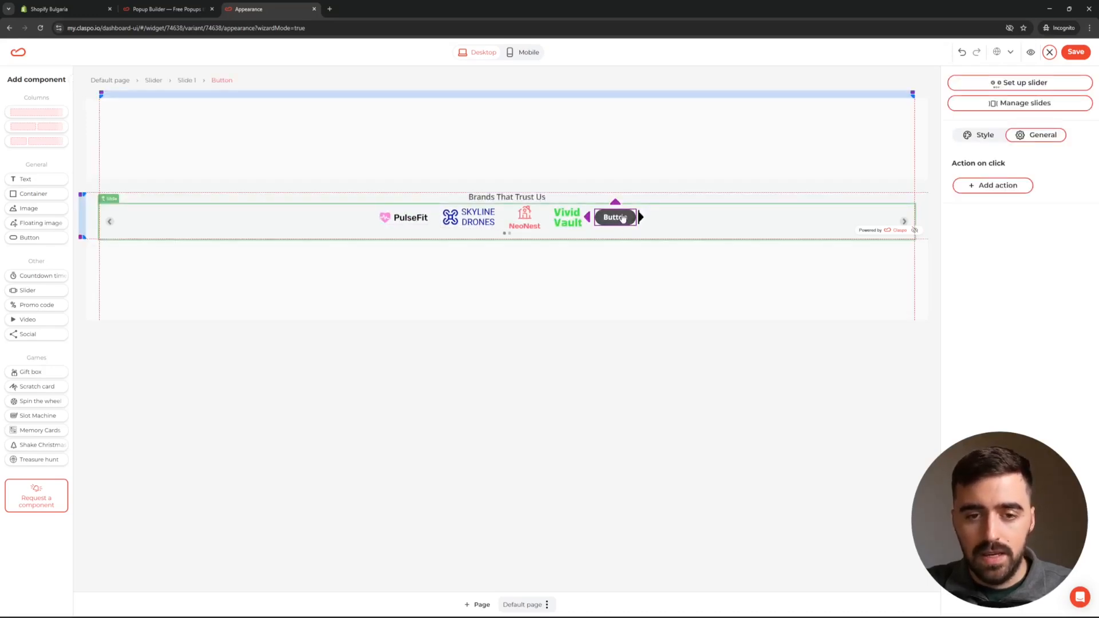
left_click(980, 135)
left_click(1036, 135)
left_click(817, 278)
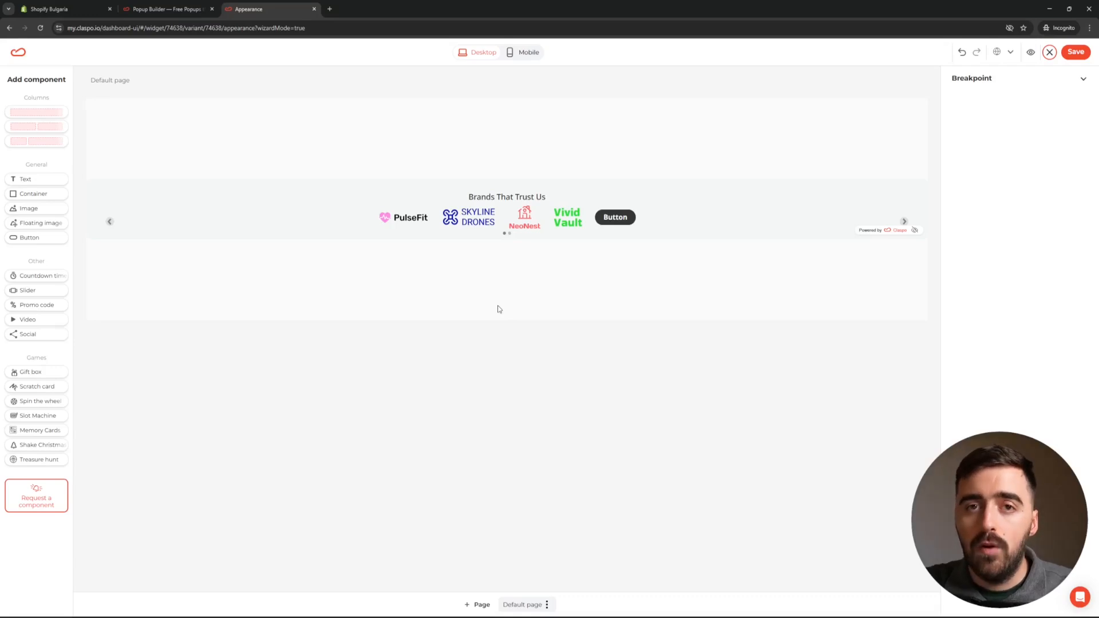
left_click(1071, 52)
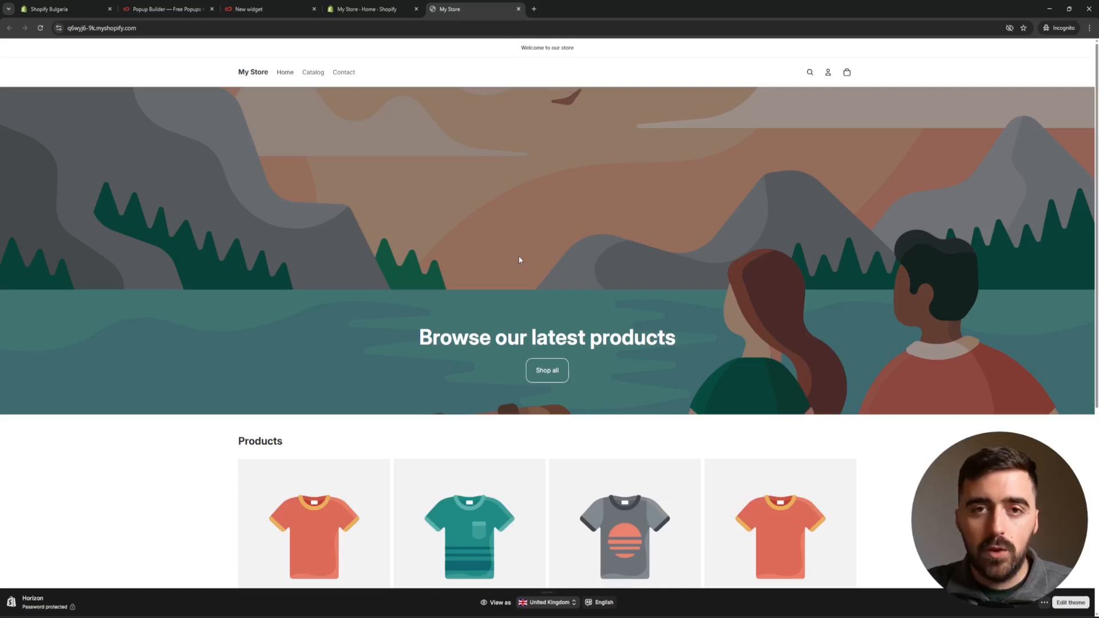
Pick the storefront's hero container in developer tools and copy its CSS selector.
key("F12")
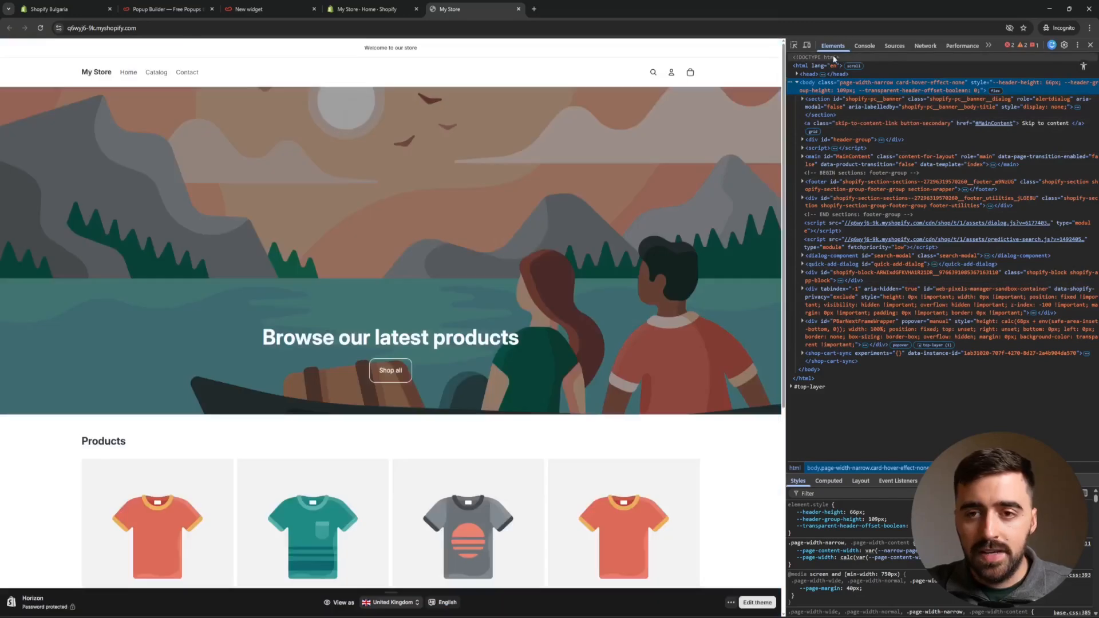
left_click(794, 46)
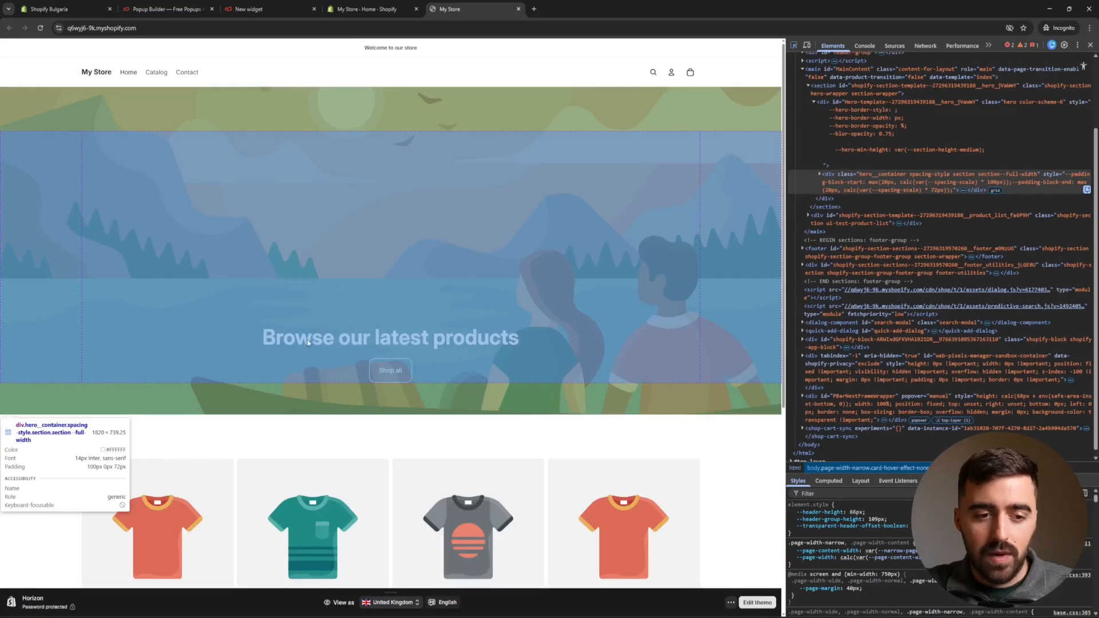
left_click(277, 403)
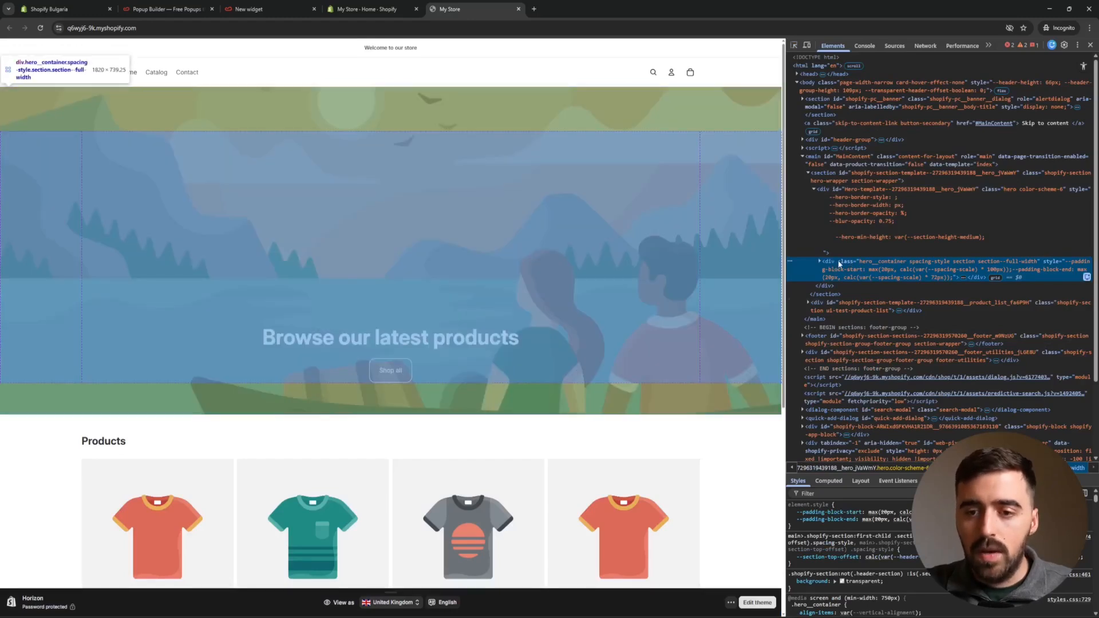
right_click(839, 263)
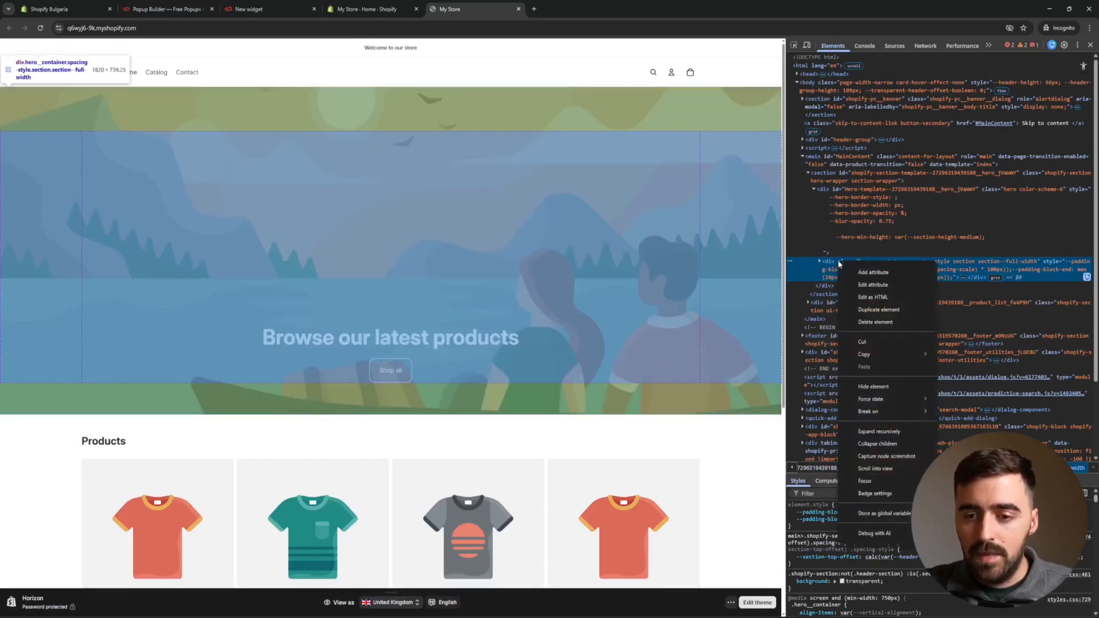
mouse_move(884, 353)
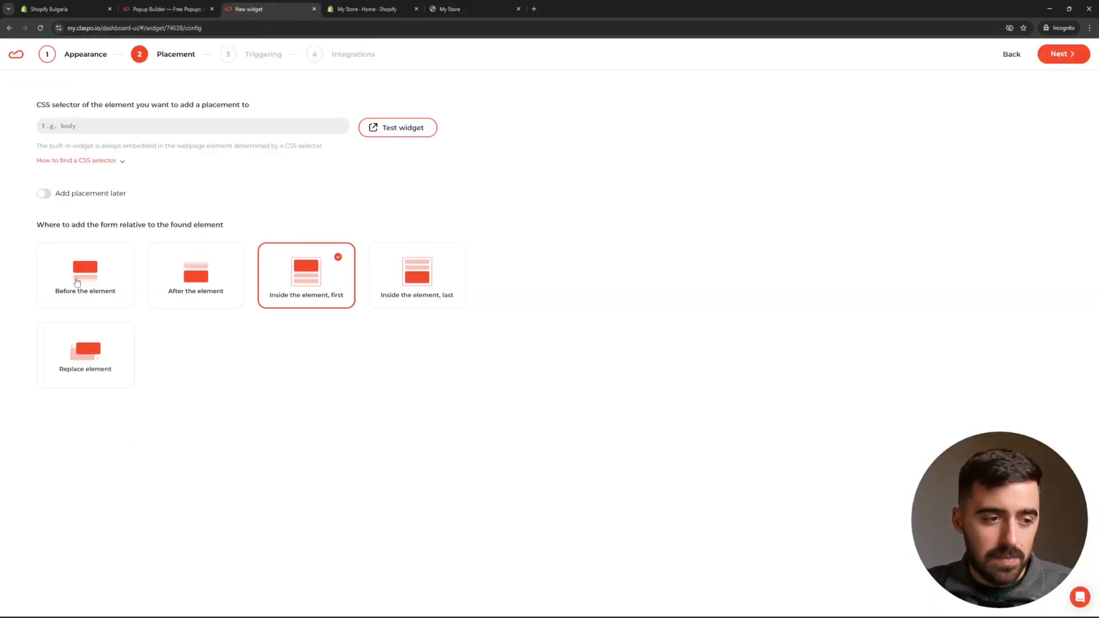
Place the widget After the element, using the pasted hero container selector.
left_click(214, 283)
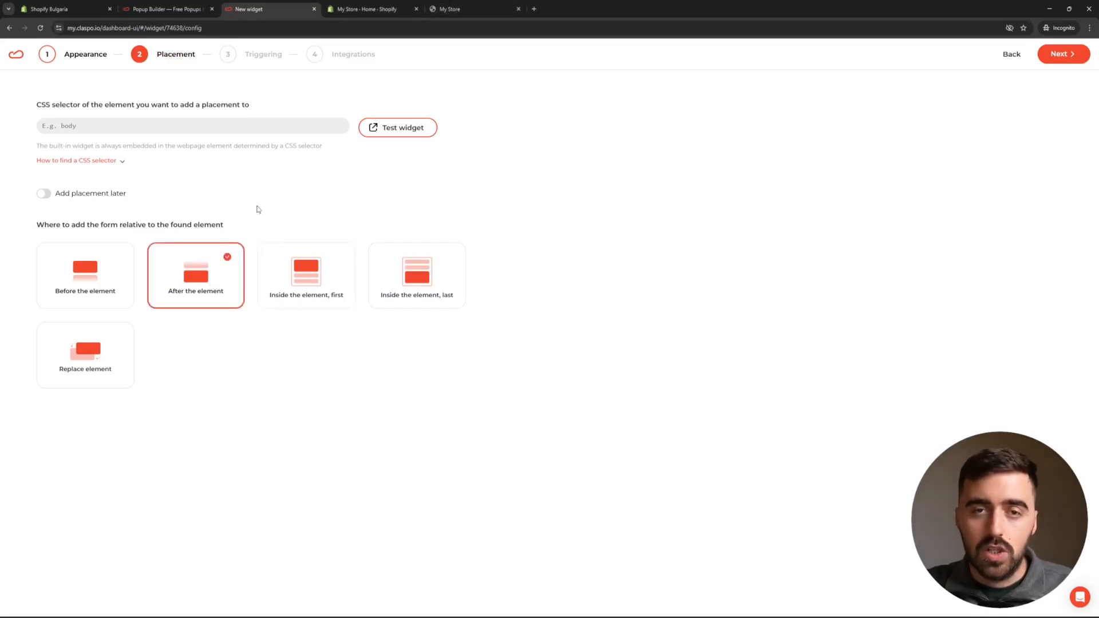
left_click(102, 127)
key("ctrl+v")
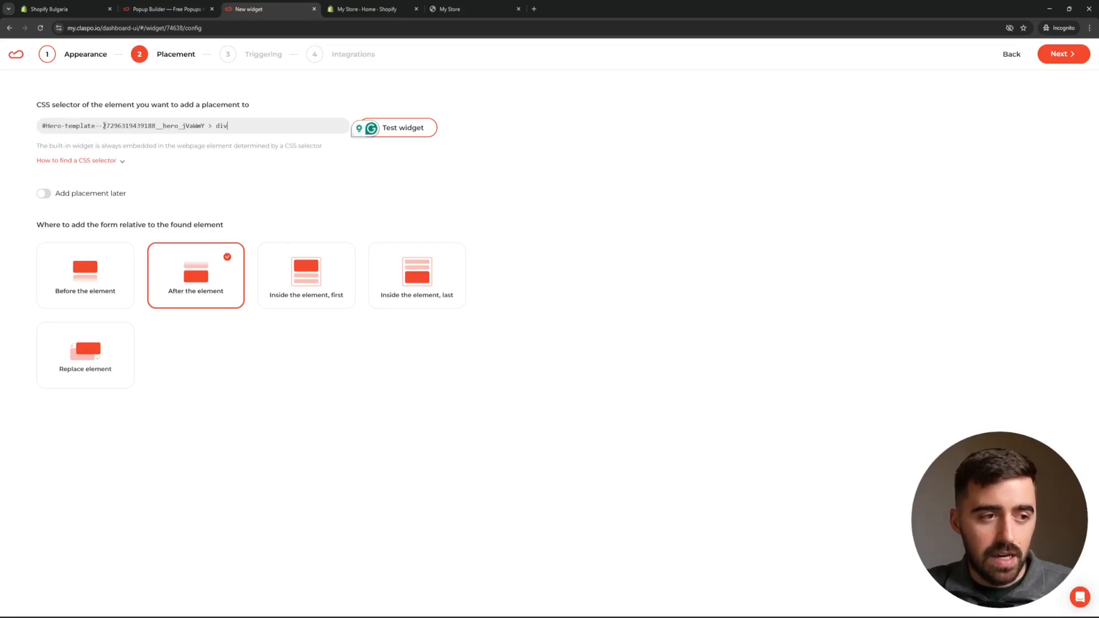
Test the widget on the pasted store URL and advance the brands slider twice.
left_click(405, 129)
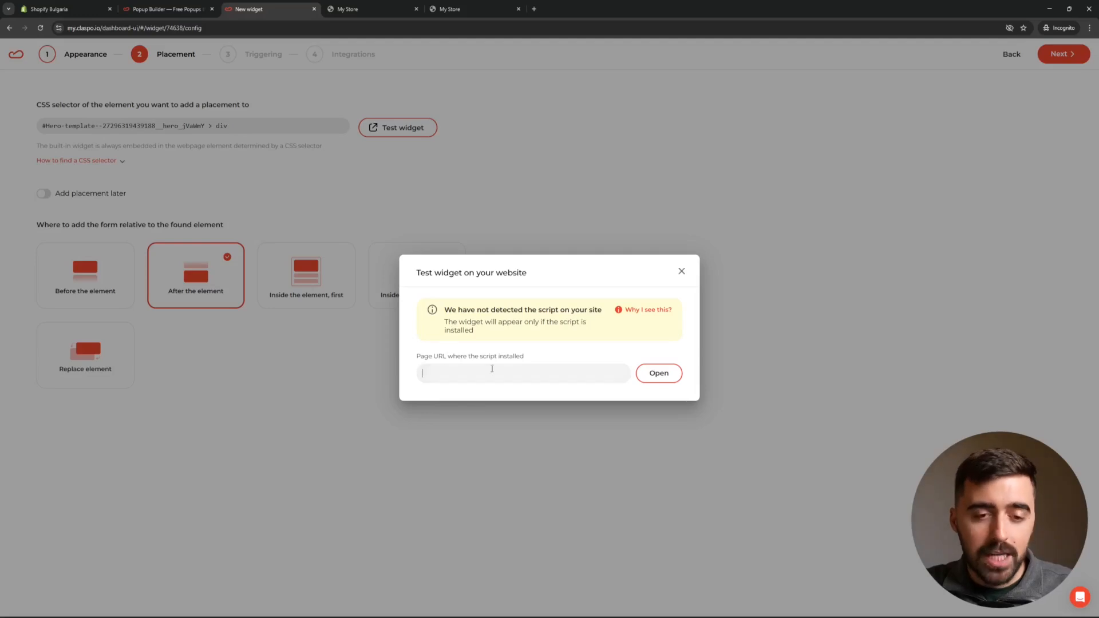
left_click(431, 372)
type("https://q6wyj6-9k.myshopify.com/")
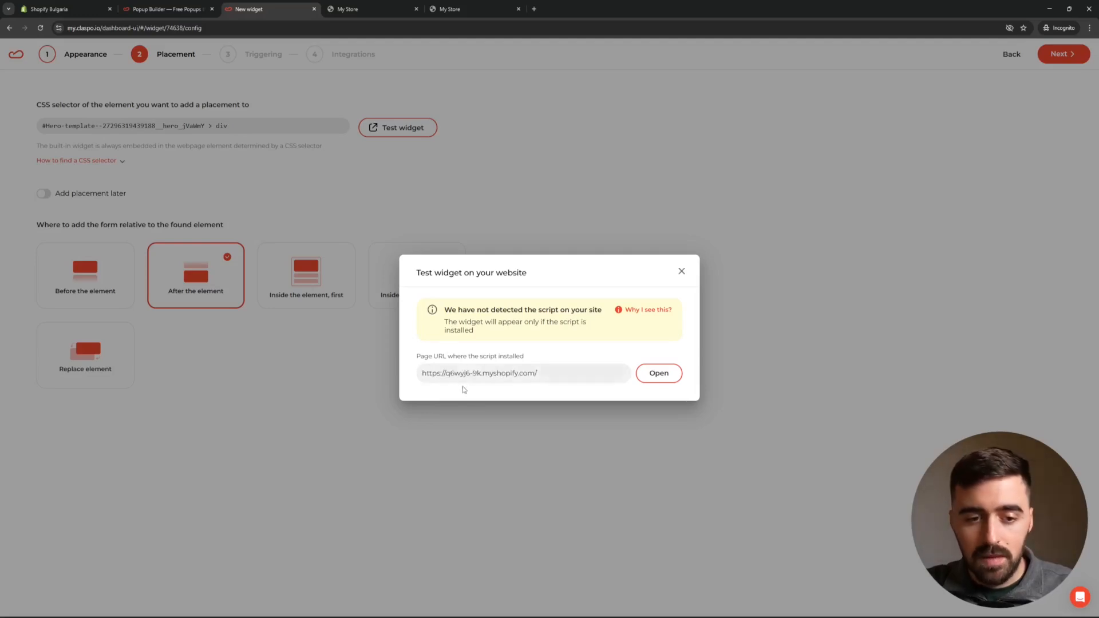
left_click(654, 380)
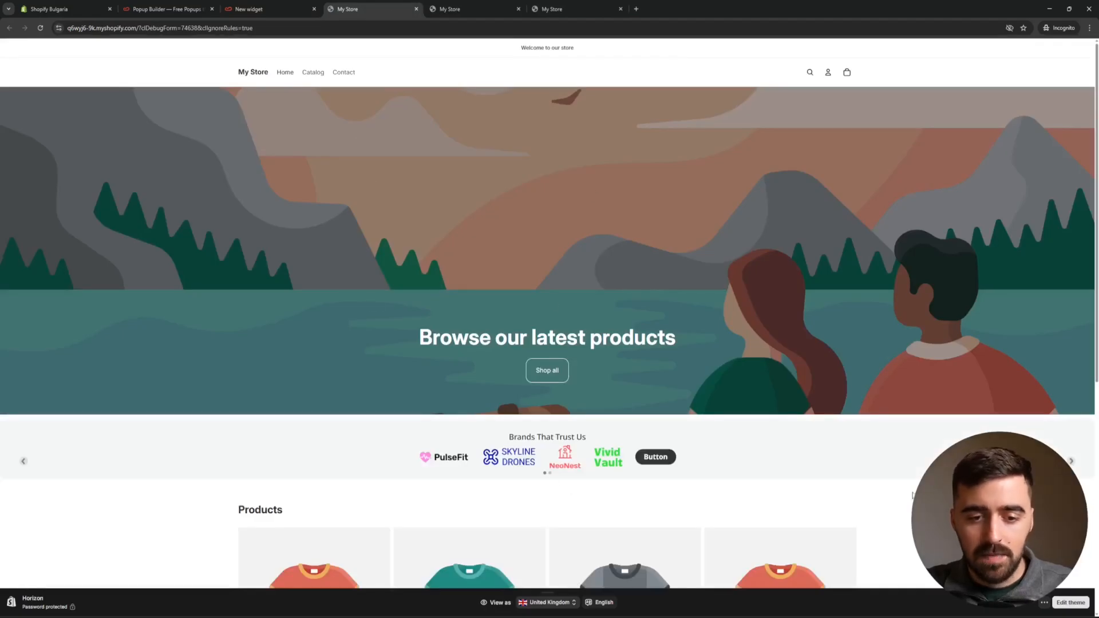
left_click(1072, 461)
left_click(1072, 462)
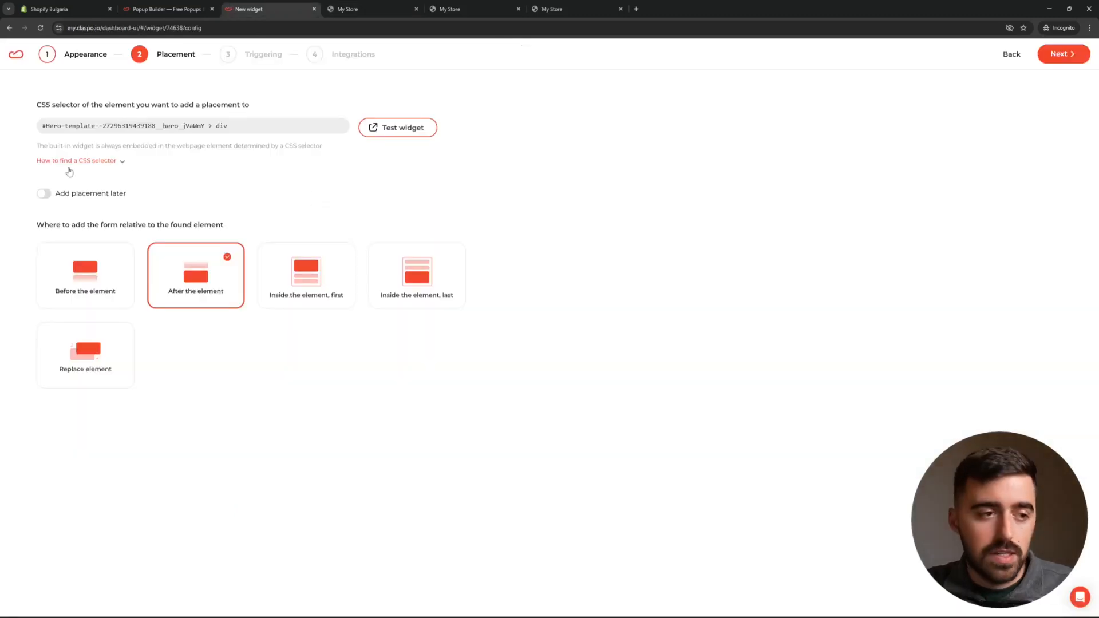
Read the How to find a CSS selector instructions, then proceed to Triggering.
left_click(122, 163)
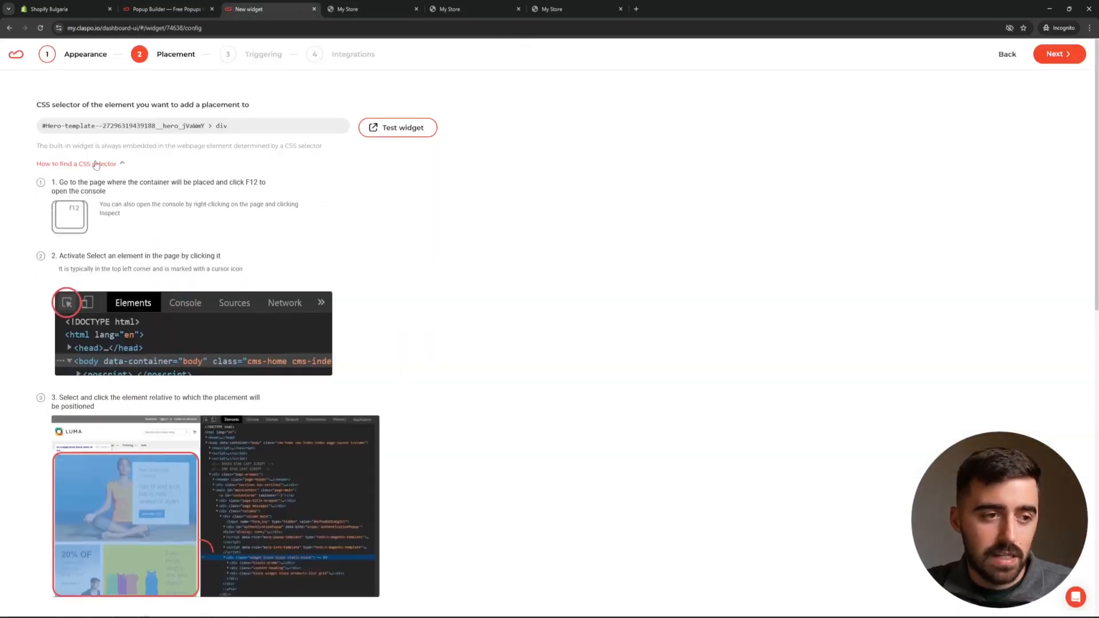
scroll(147, 166, "down", 5)
scroll(188, 376, "down", 3)
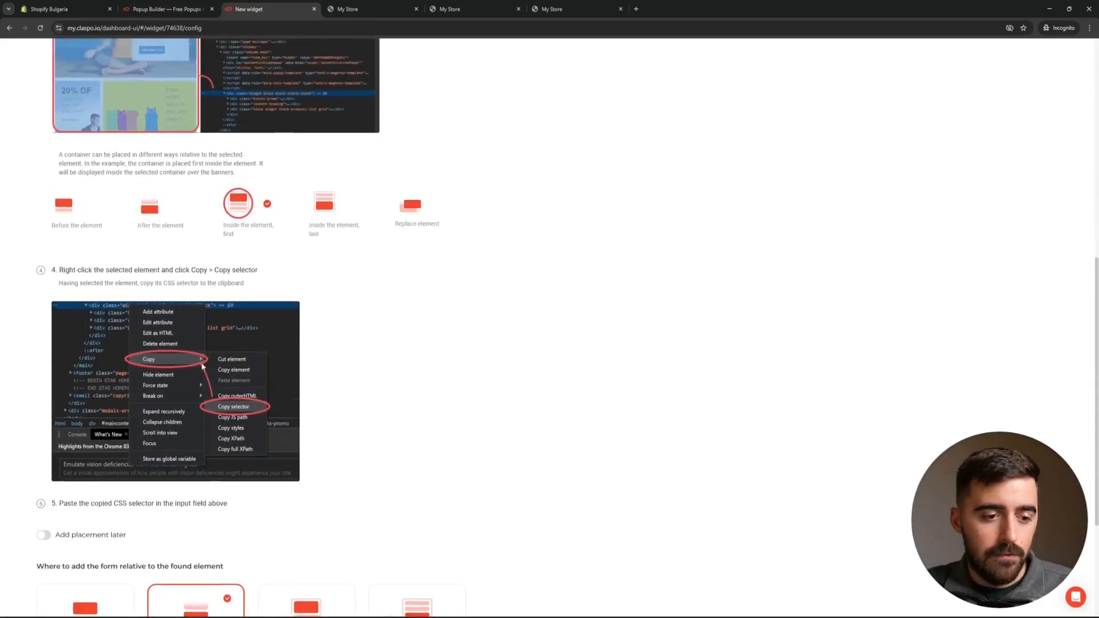
scroll(189, 377, "up", 8)
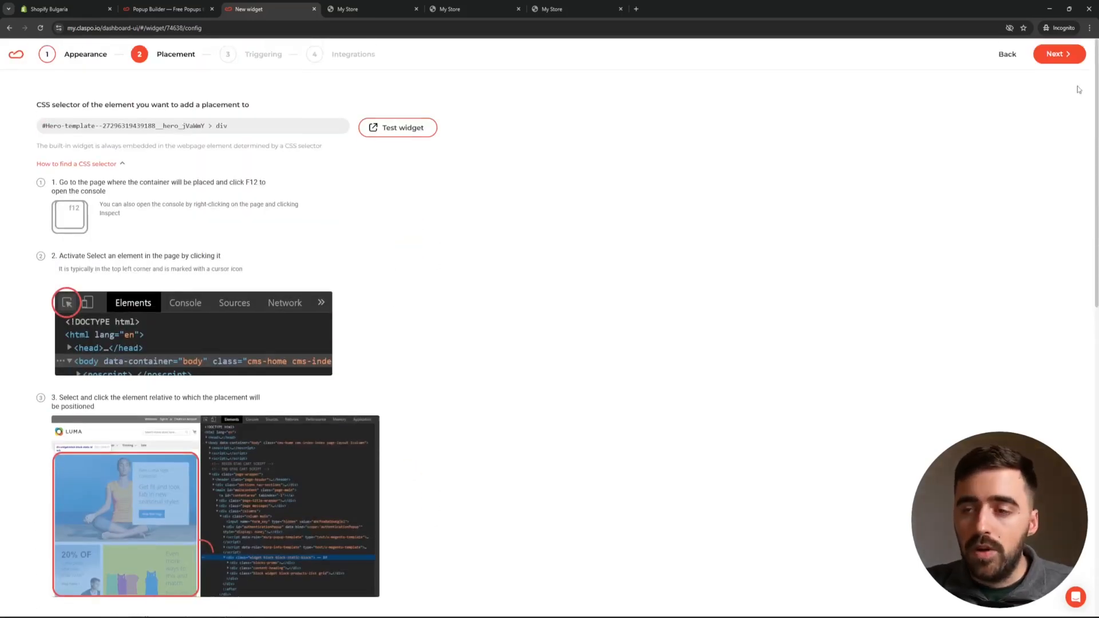
left_click(1064, 55)
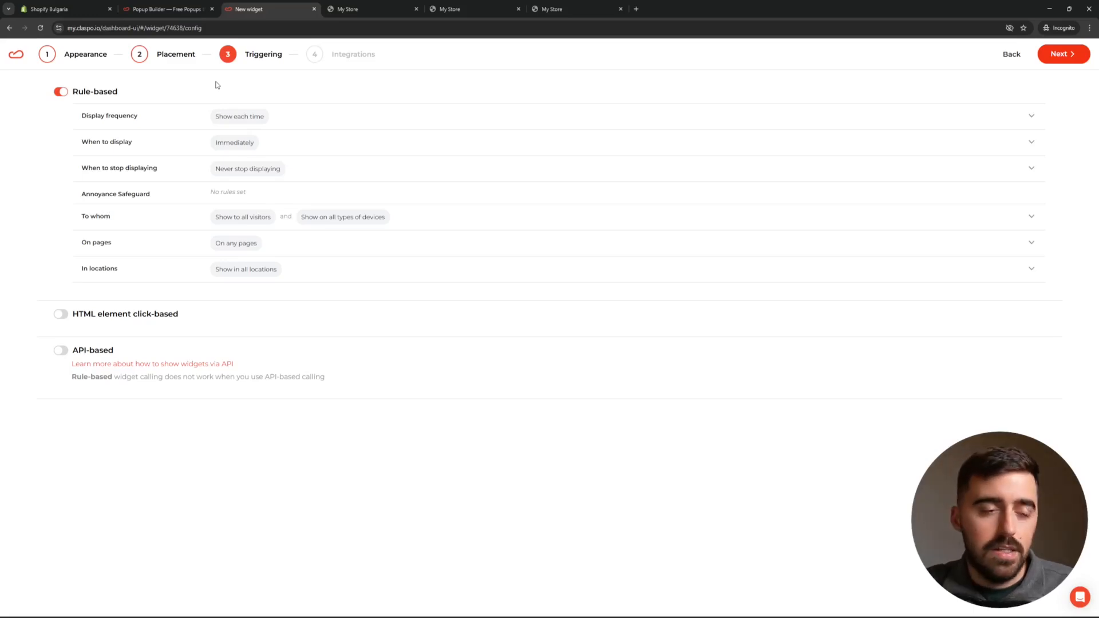
Review Display frequency and When to display options, keeping display set to Immediately, then proceed.
left_click(143, 115)
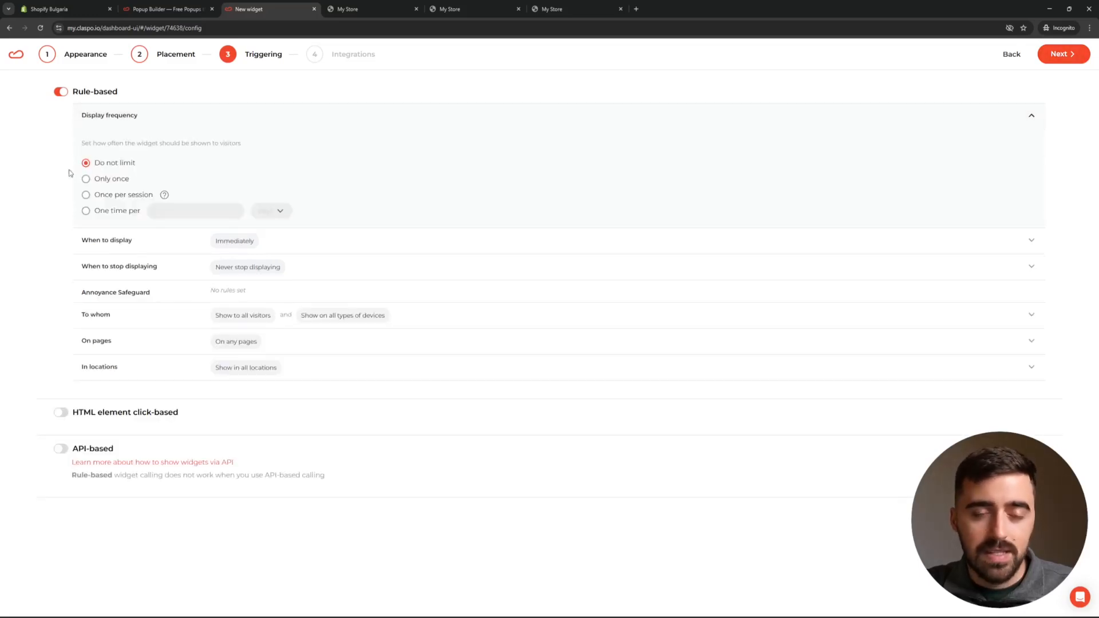
left_click(182, 118)
left_click(183, 142)
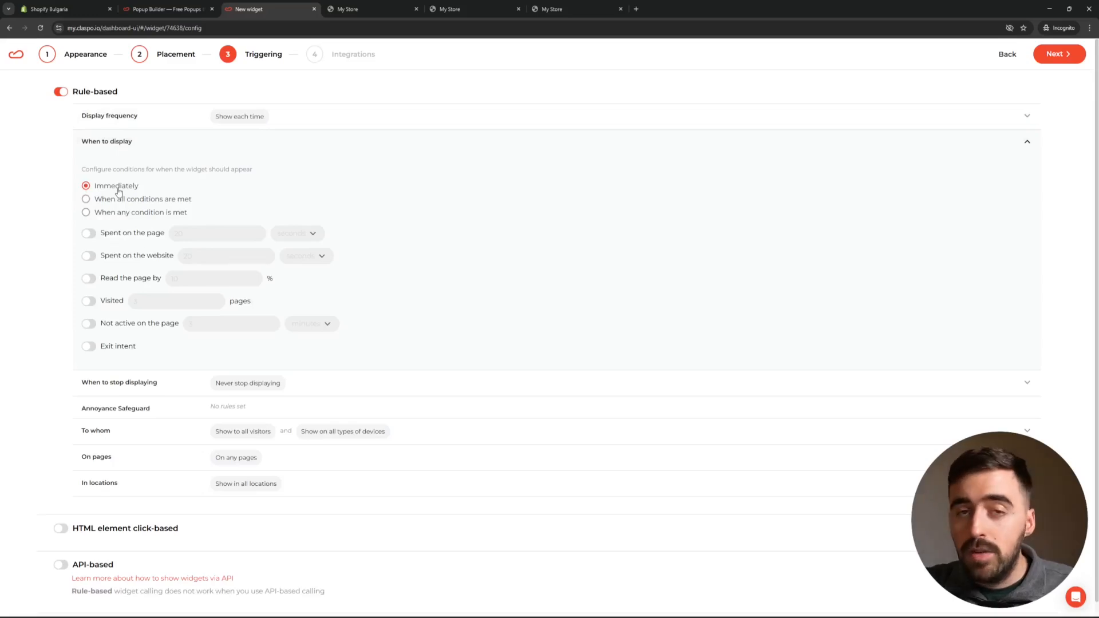
left_click(86, 199)
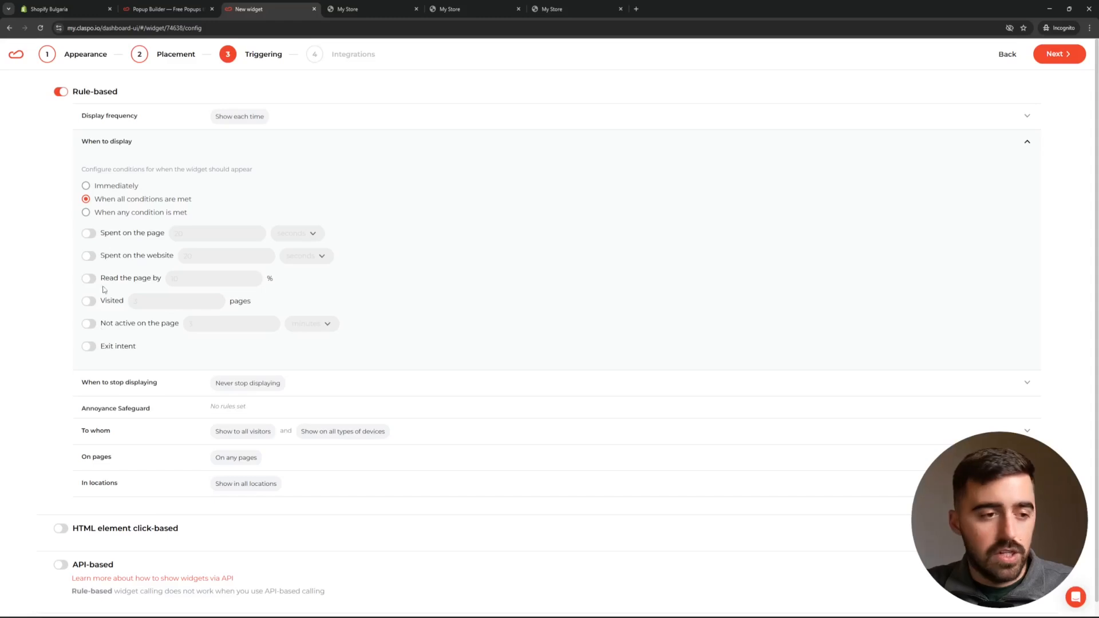
left_click(87, 186)
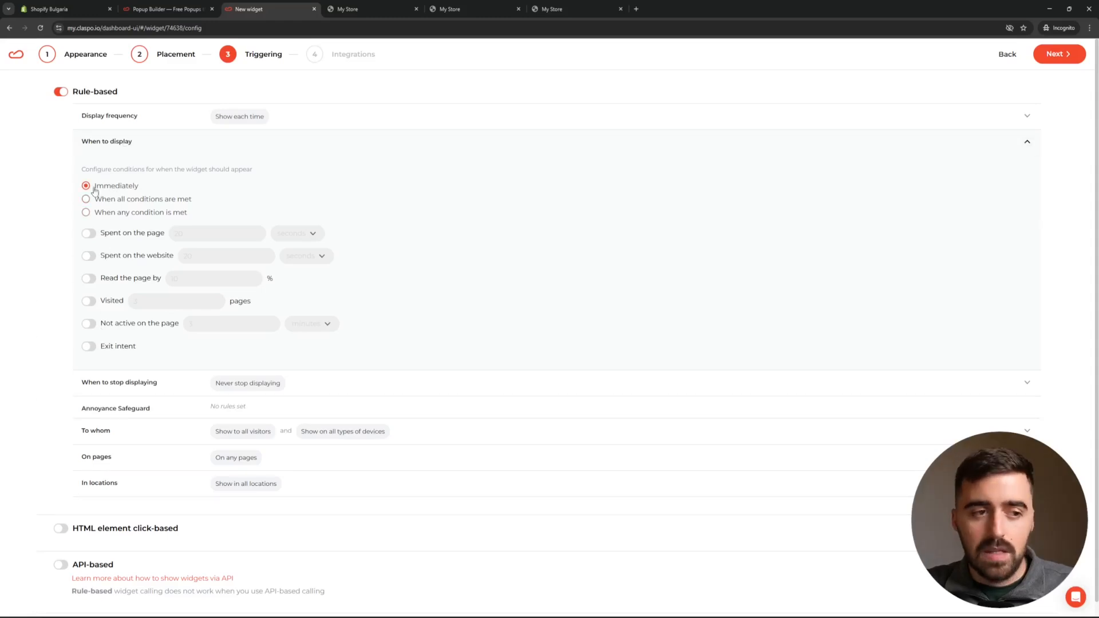
left_click(183, 144)
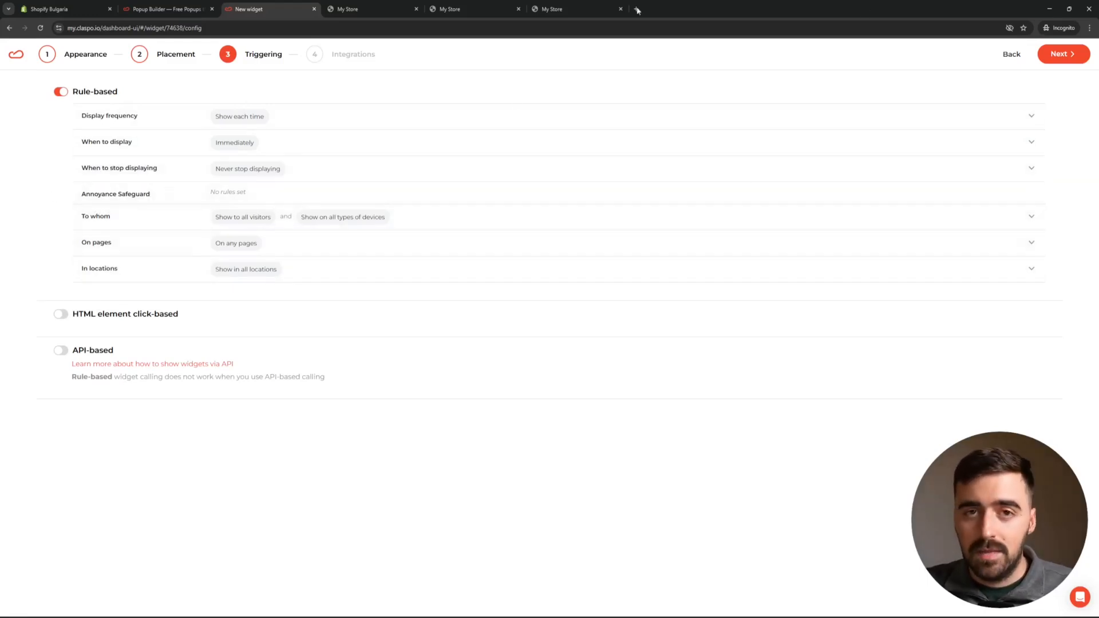
left_click(1075, 58)
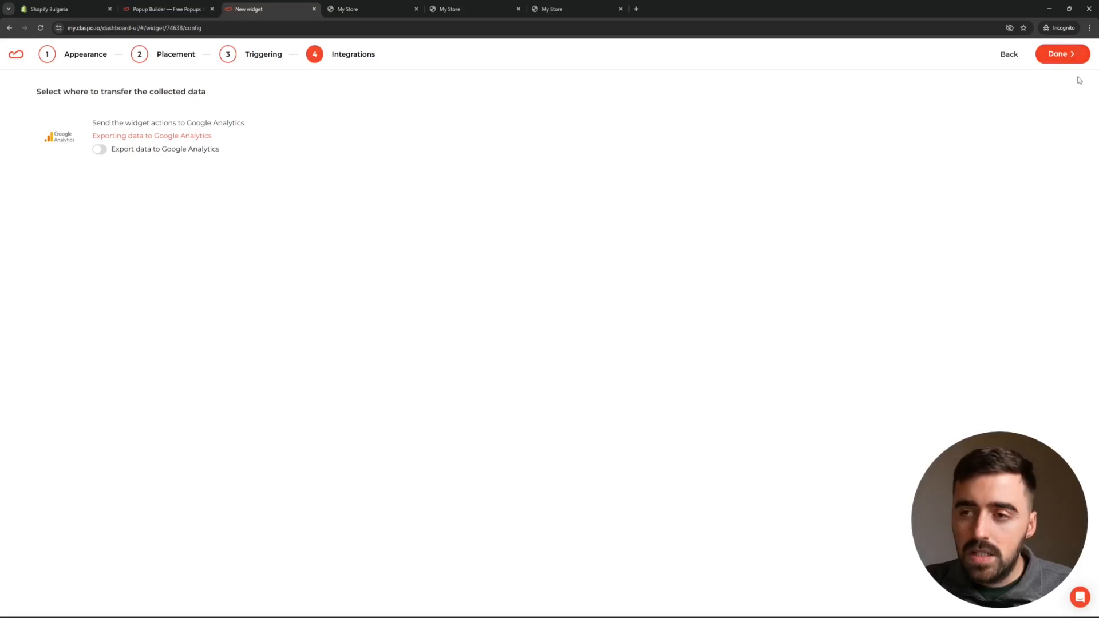
Set the widget status to Published, save it, and check the slider on the storefront.
left_click(1060, 54)
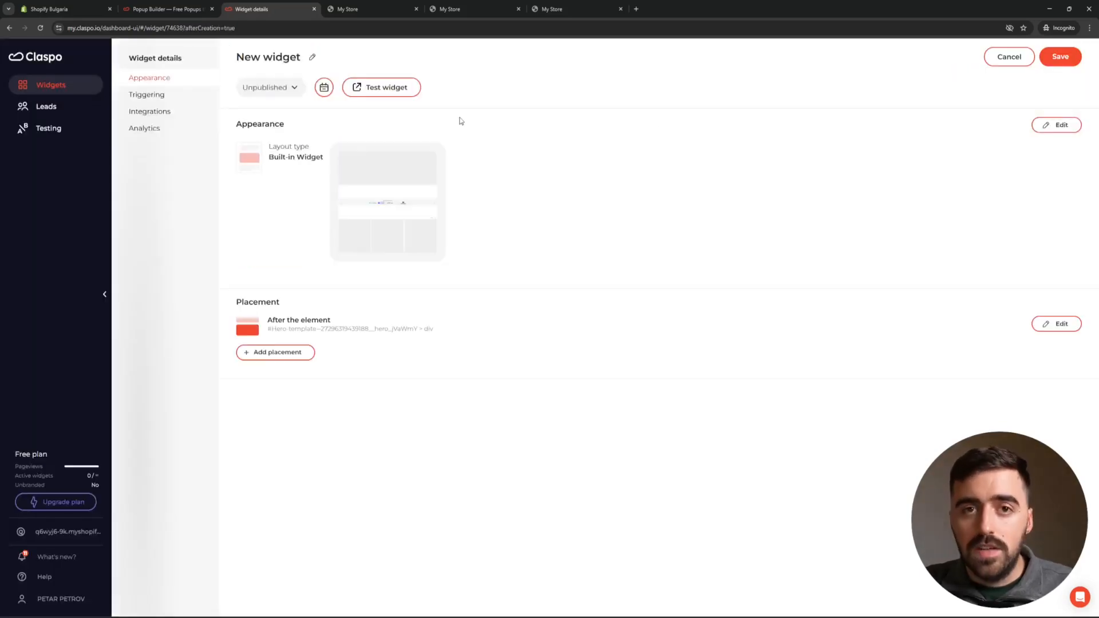
left_click(283, 95)
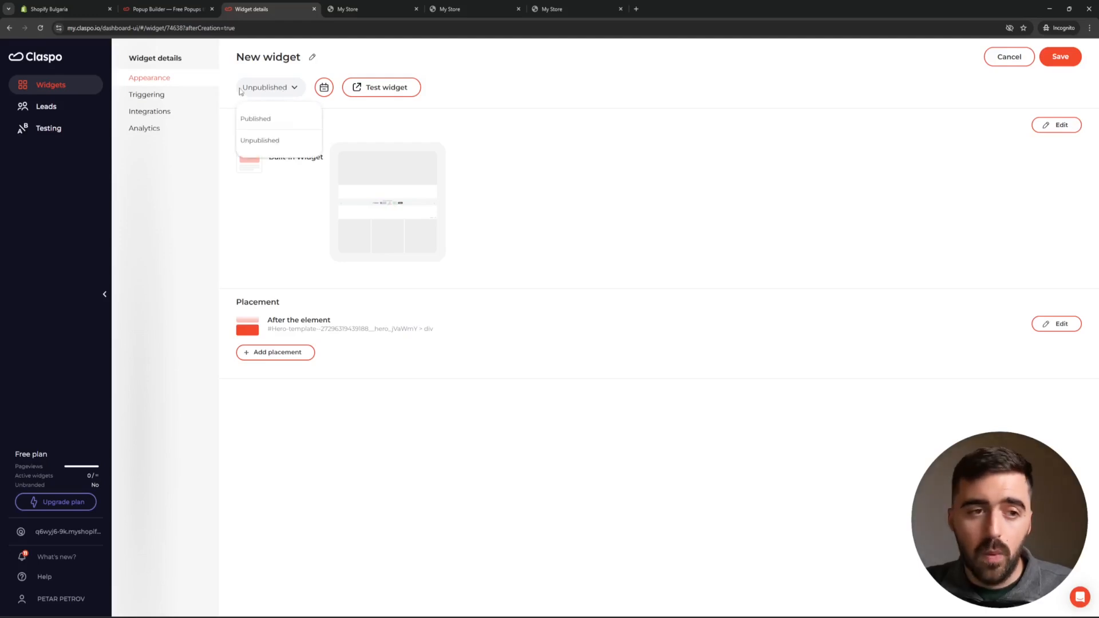
left_click(256, 114)
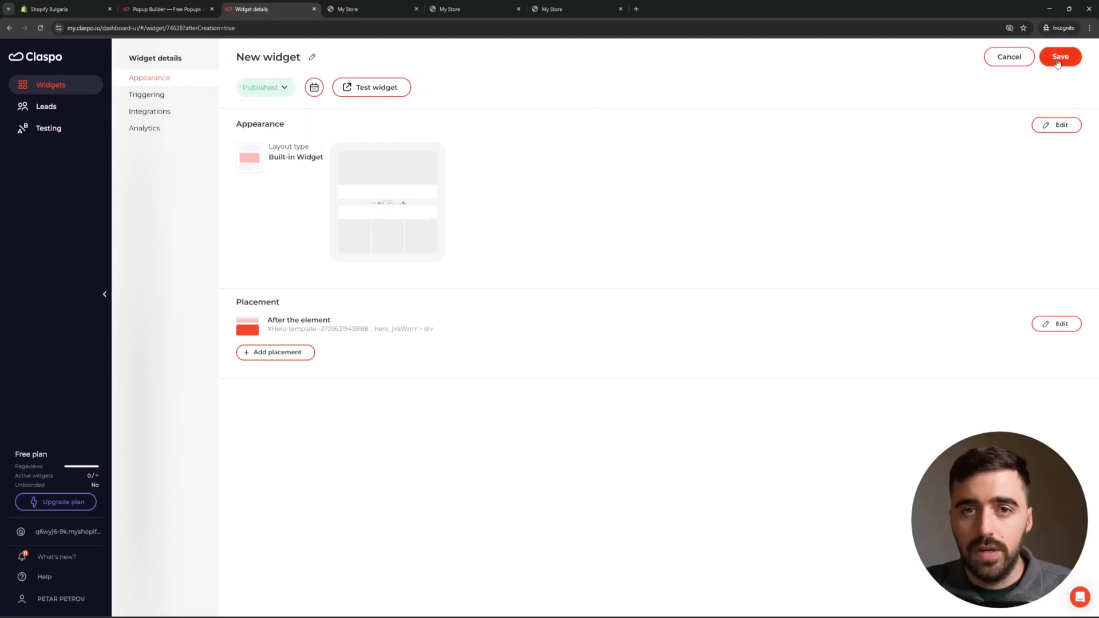
left_click(1058, 61)
left_click(397, 4)
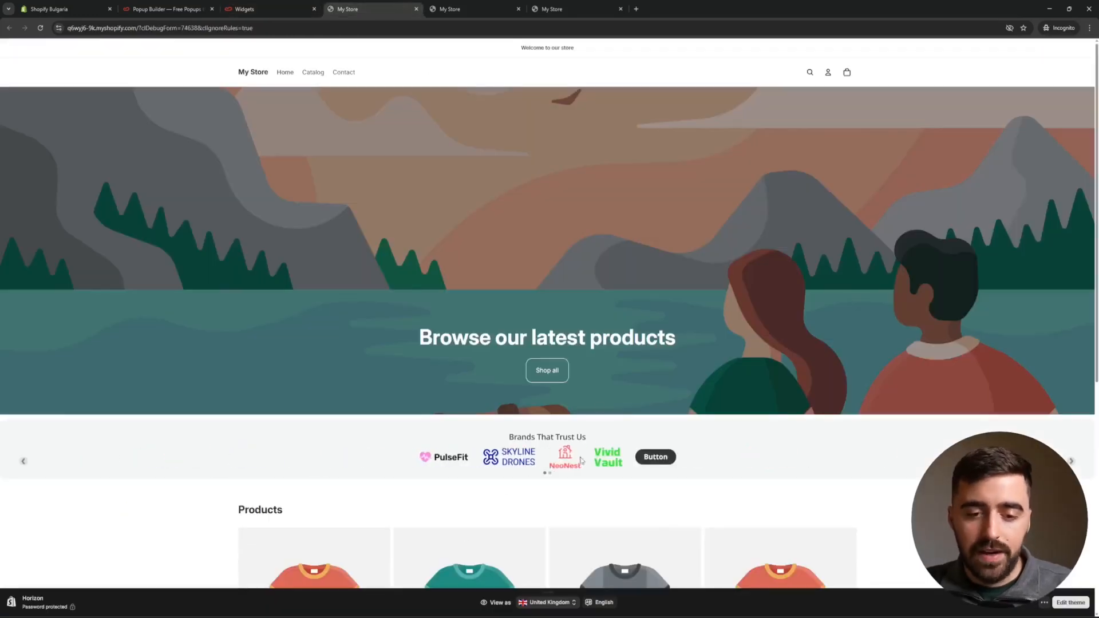
left_click(1072, 461)
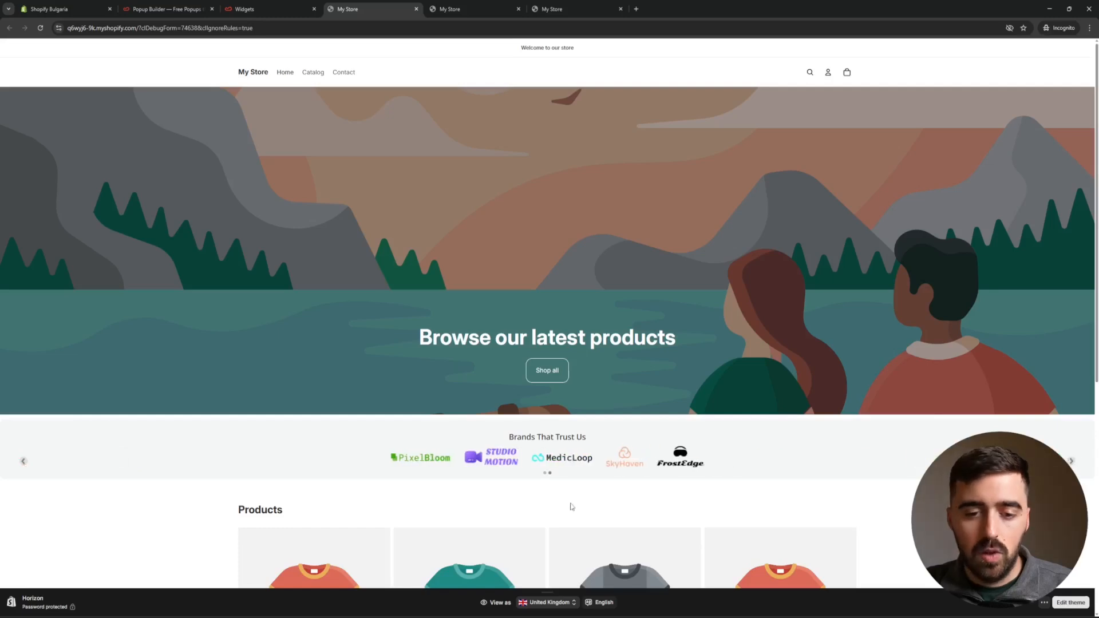